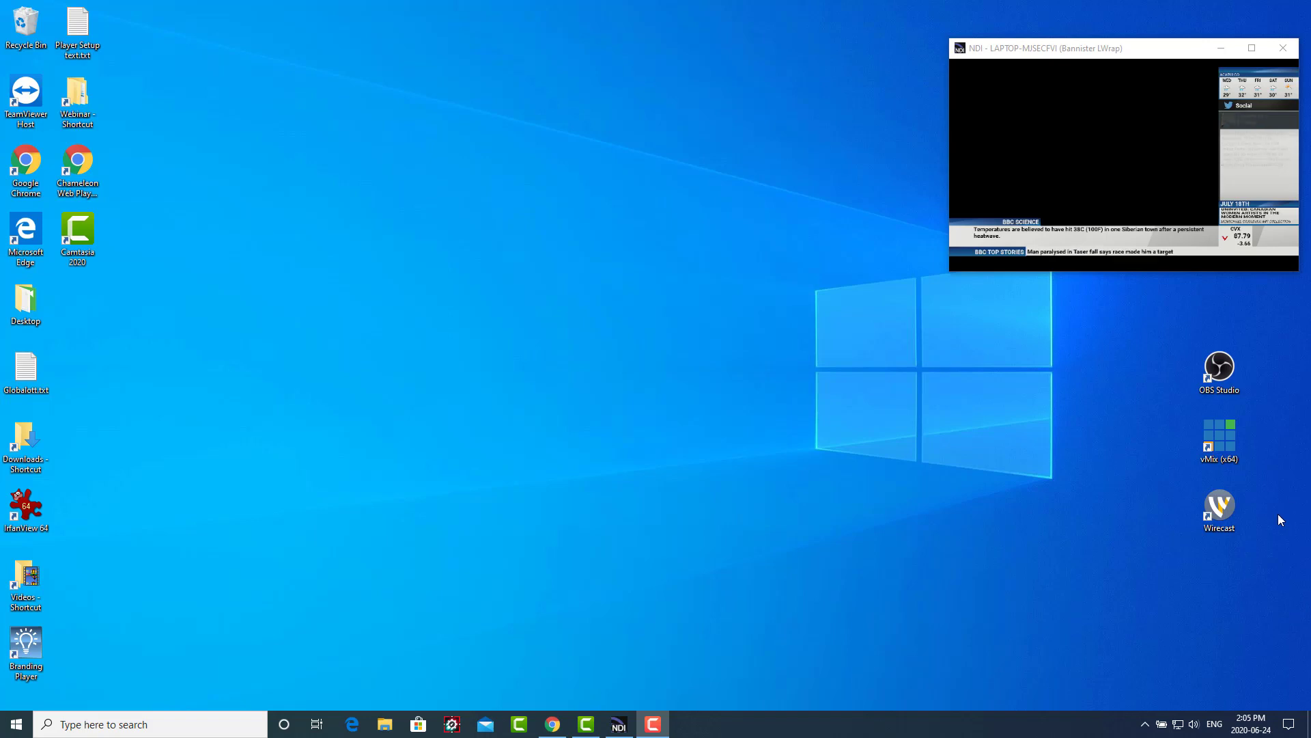
- Open the management window of the Chameleon NDI application running in the background
{"action": "left_click", "coordinate": [1145, 724]}
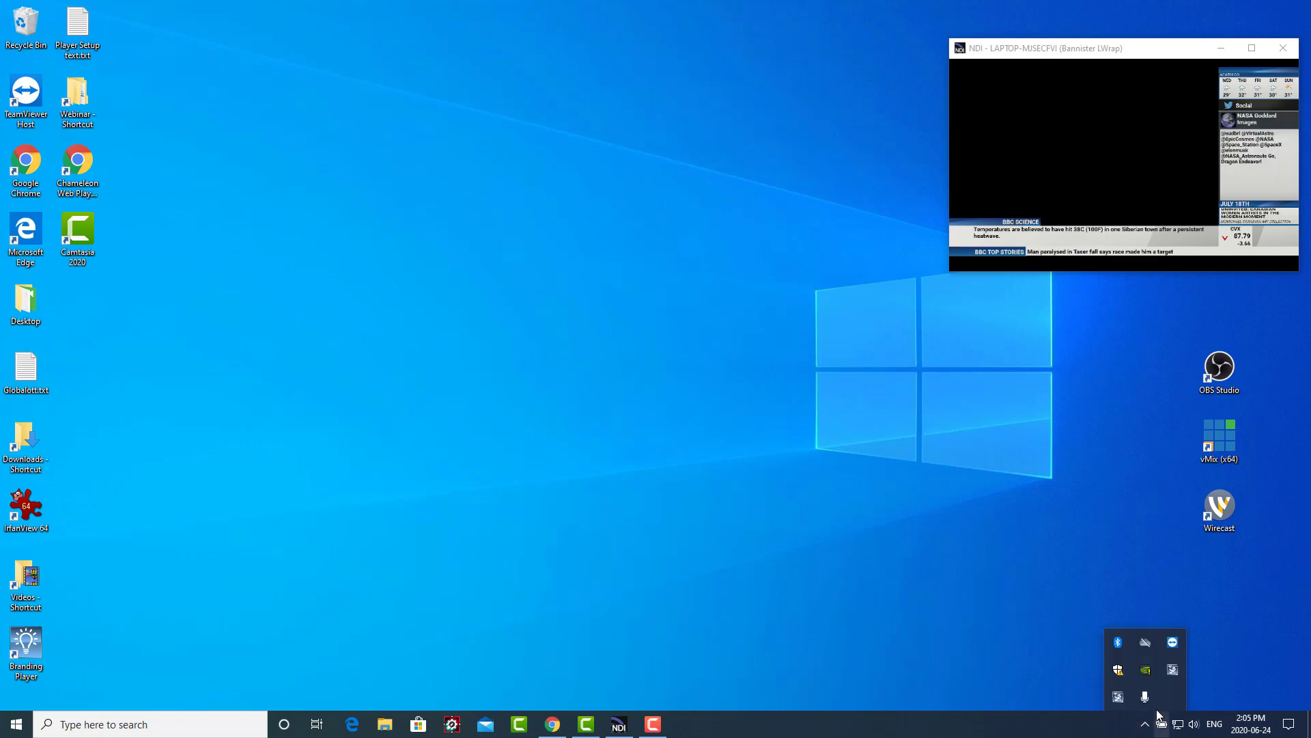
{"action": "right_click", "coordinate": [1174, 671]}
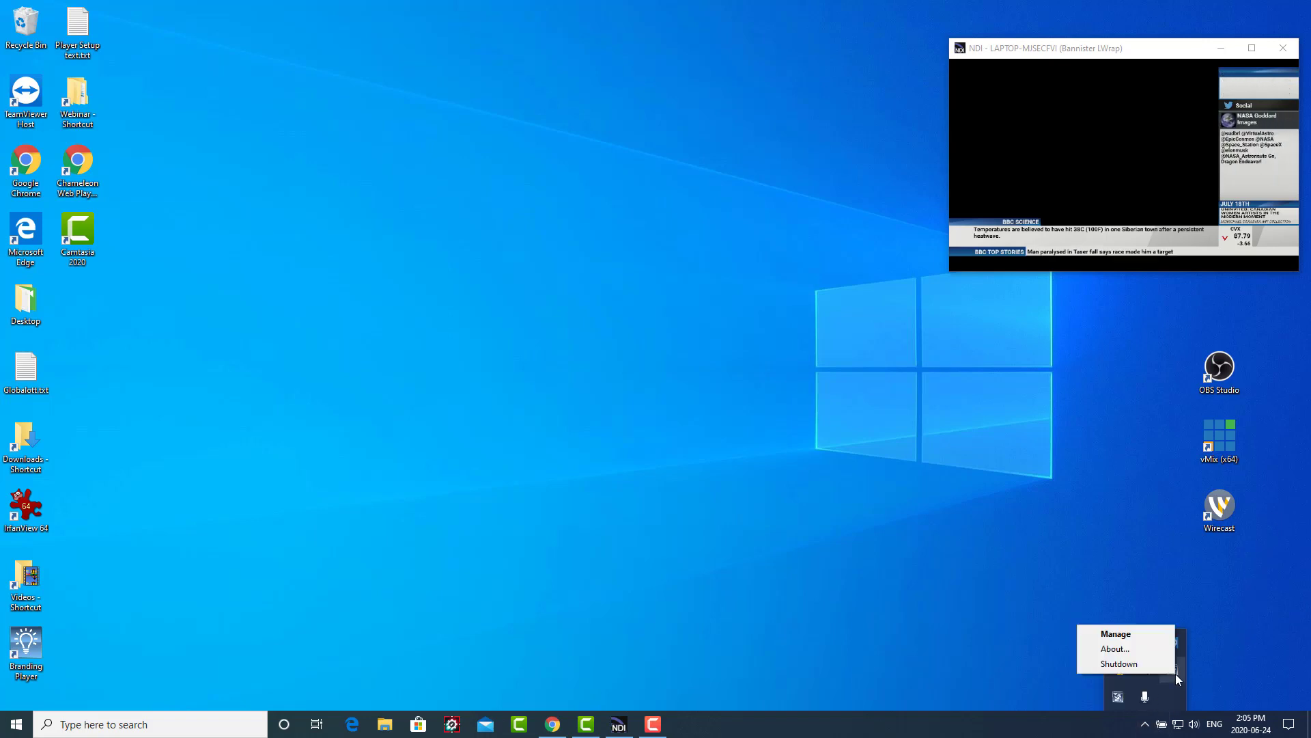
{"action": "left_click", "coordinate": [1152, 633]}
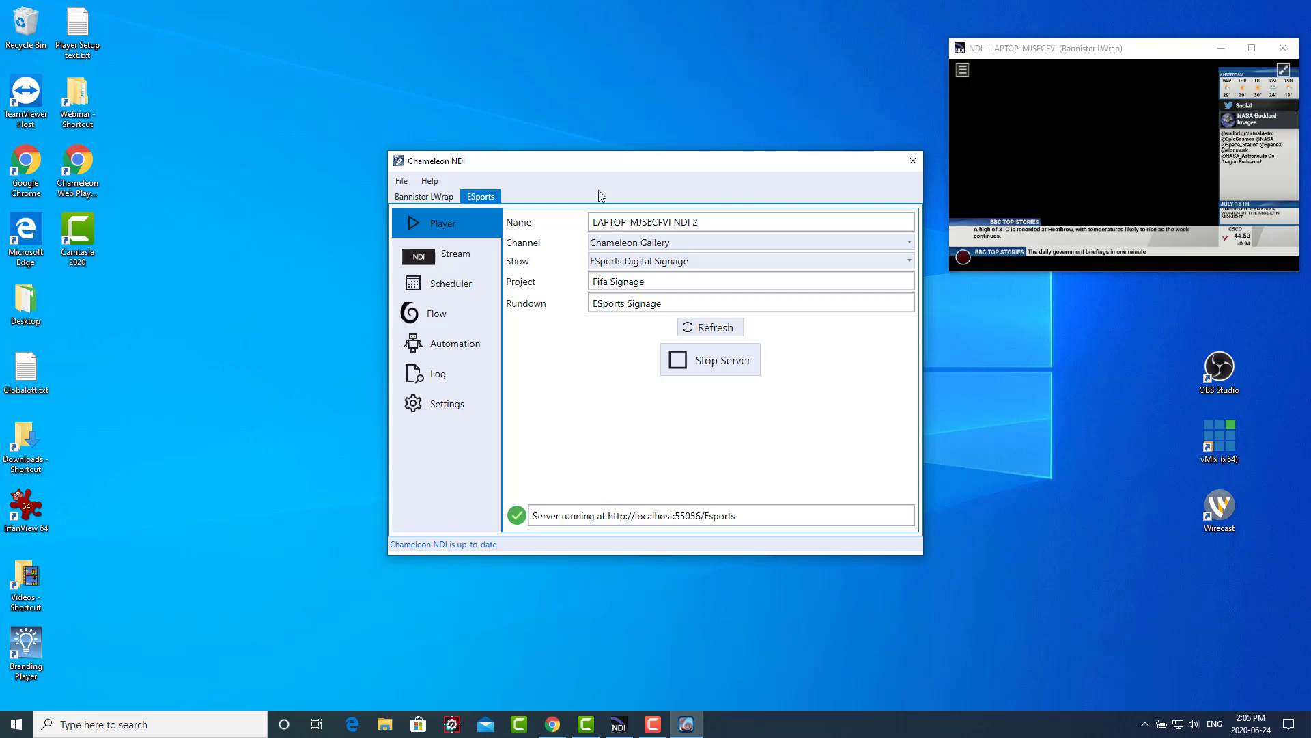
- Compare the Player settings of the Bannister LWrap and ESports instances
{"action": "left_click", "coordinate": [440, 197]}
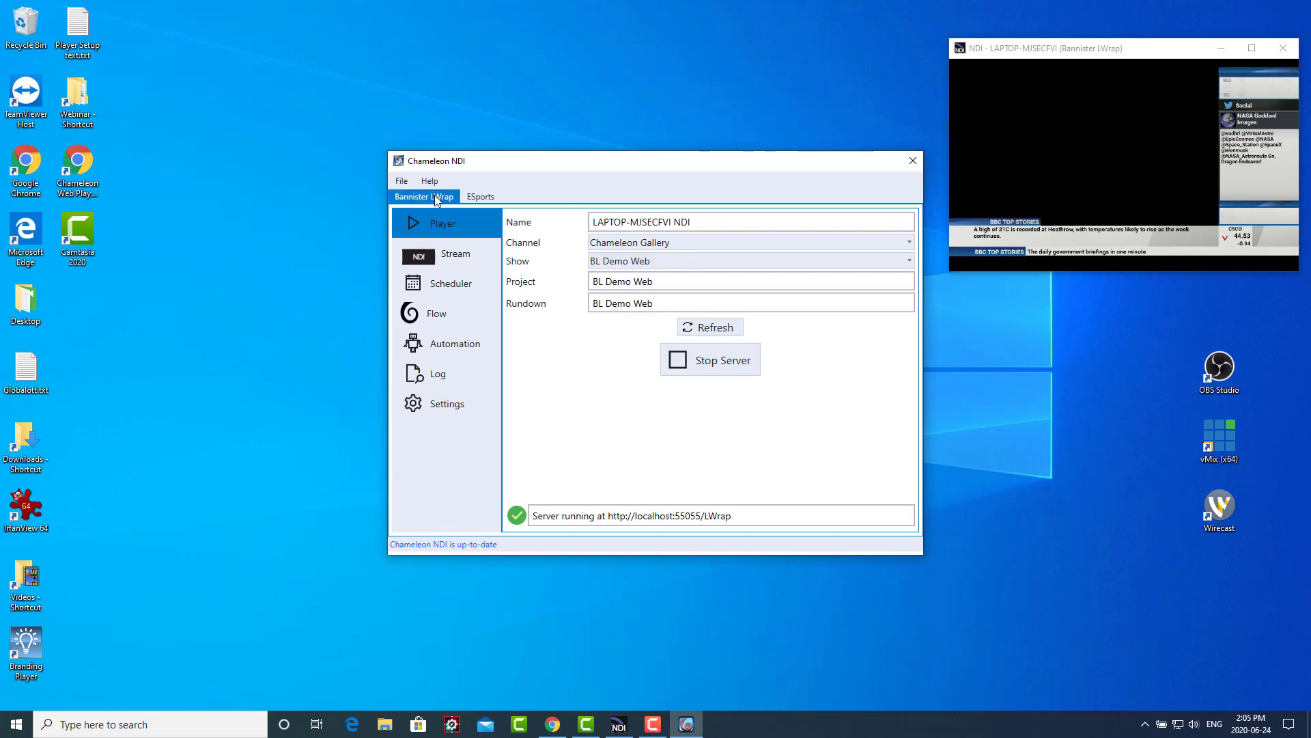
{"action": "left_click", "coordinate": [480, 197]}
{"action": "left_click", "coordinate": [424, 197]}
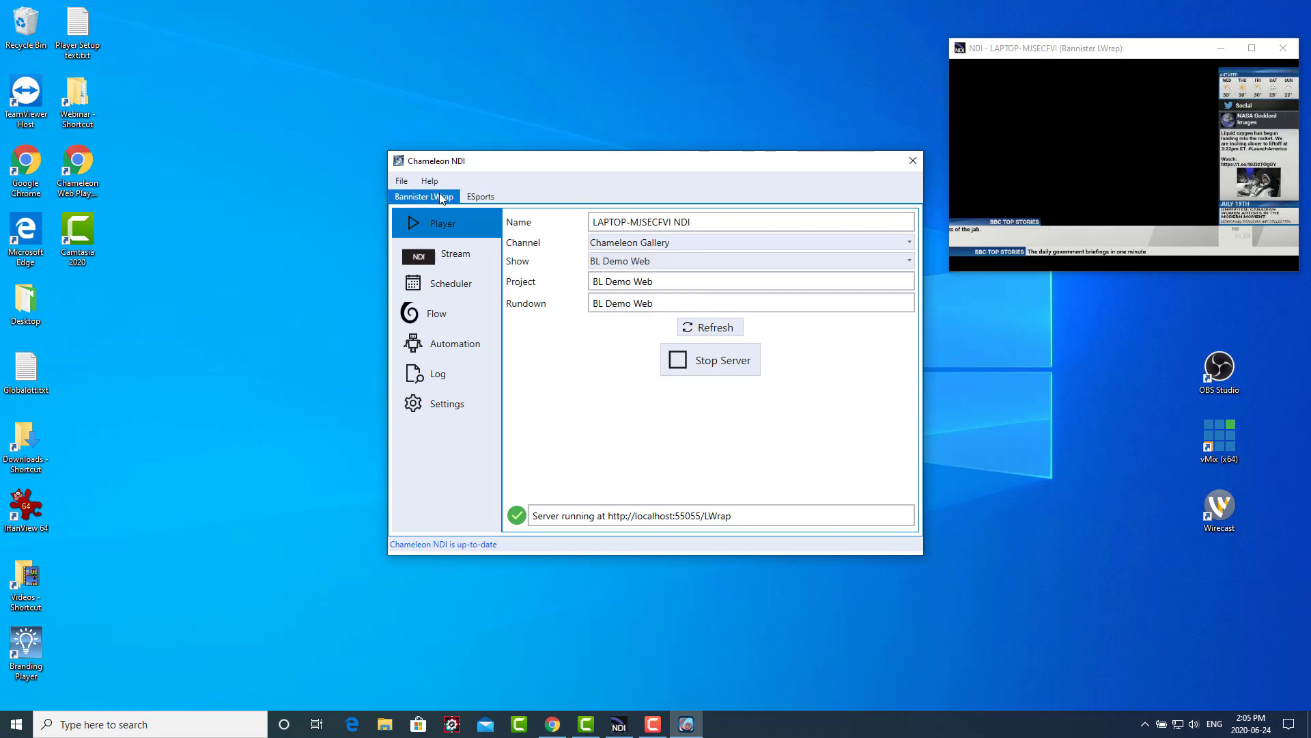
{"action": "left_click", "coordinate": [474, 198]}
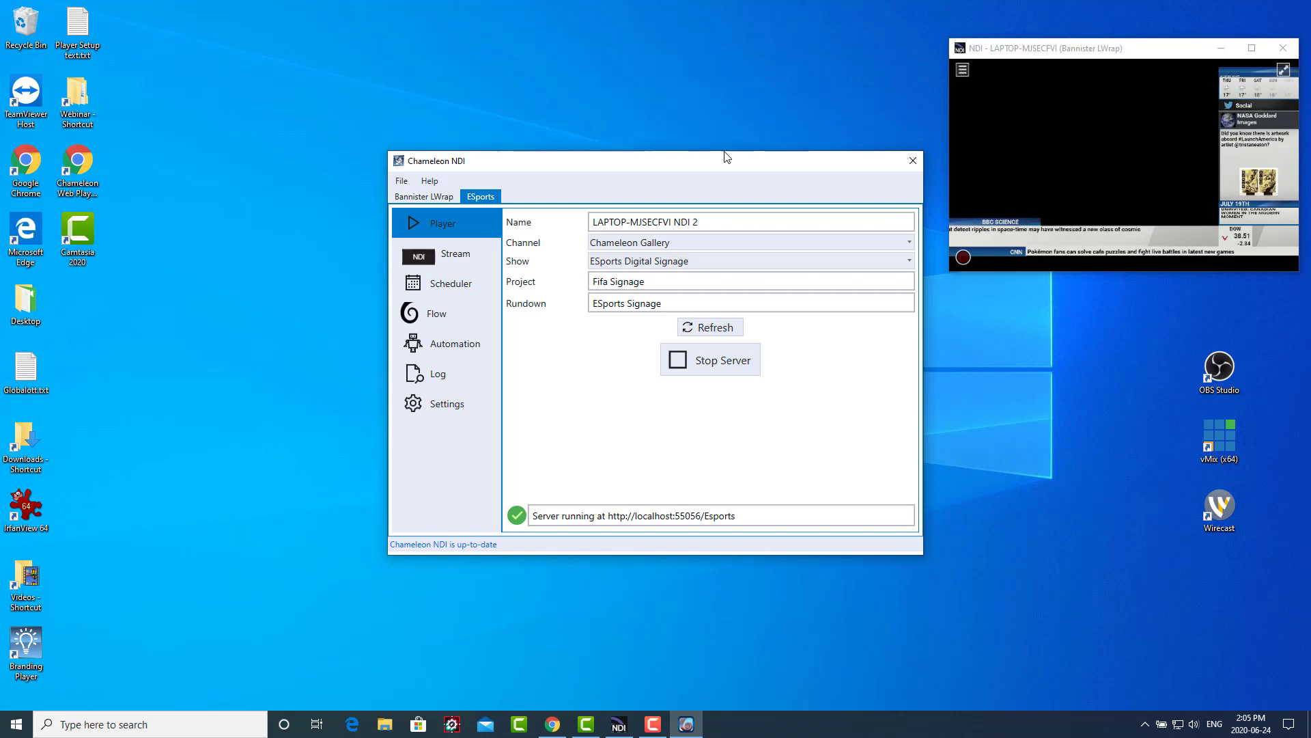
- Switch the source shown in the NDI monitor to the ESports PS4 stream
{"action": "left_click", "coordinate": [967, 72]}
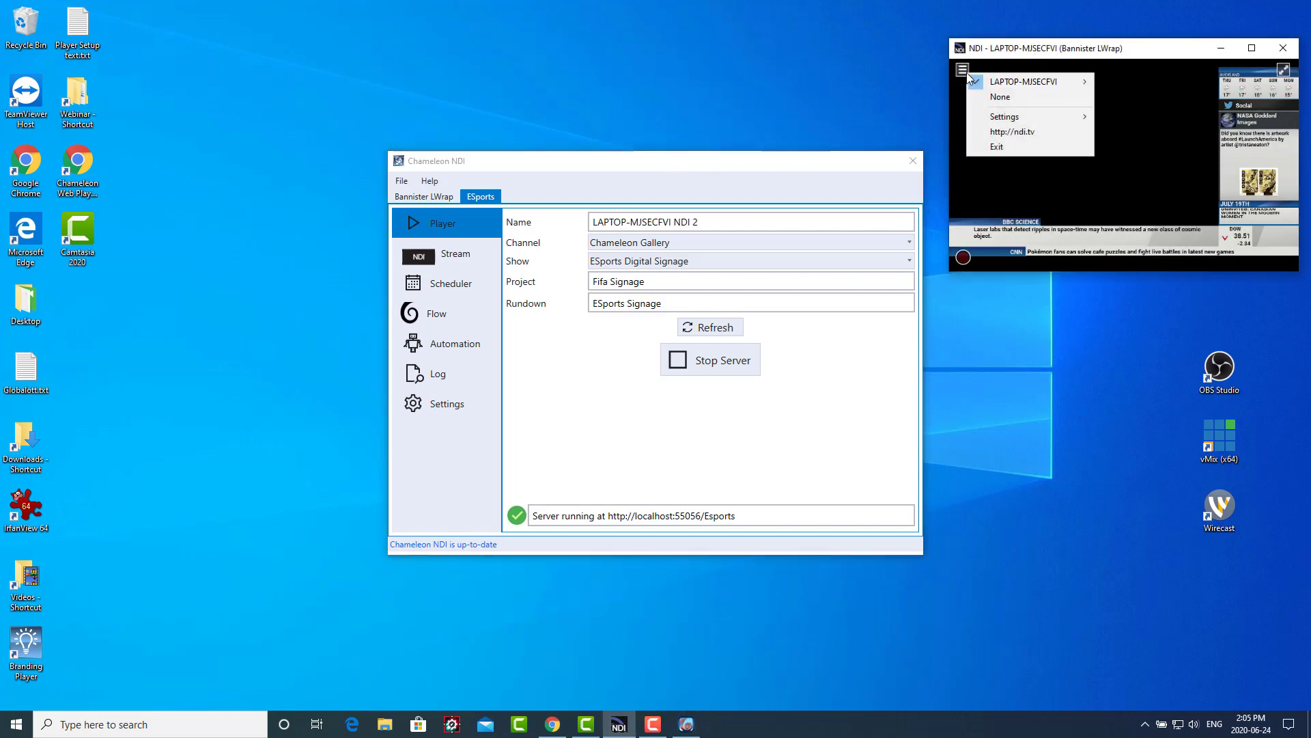
{"action": "mouse_move", "coordinate": [995, 87]}
{"action": "left_click", "coordinate": [1134, 96]}
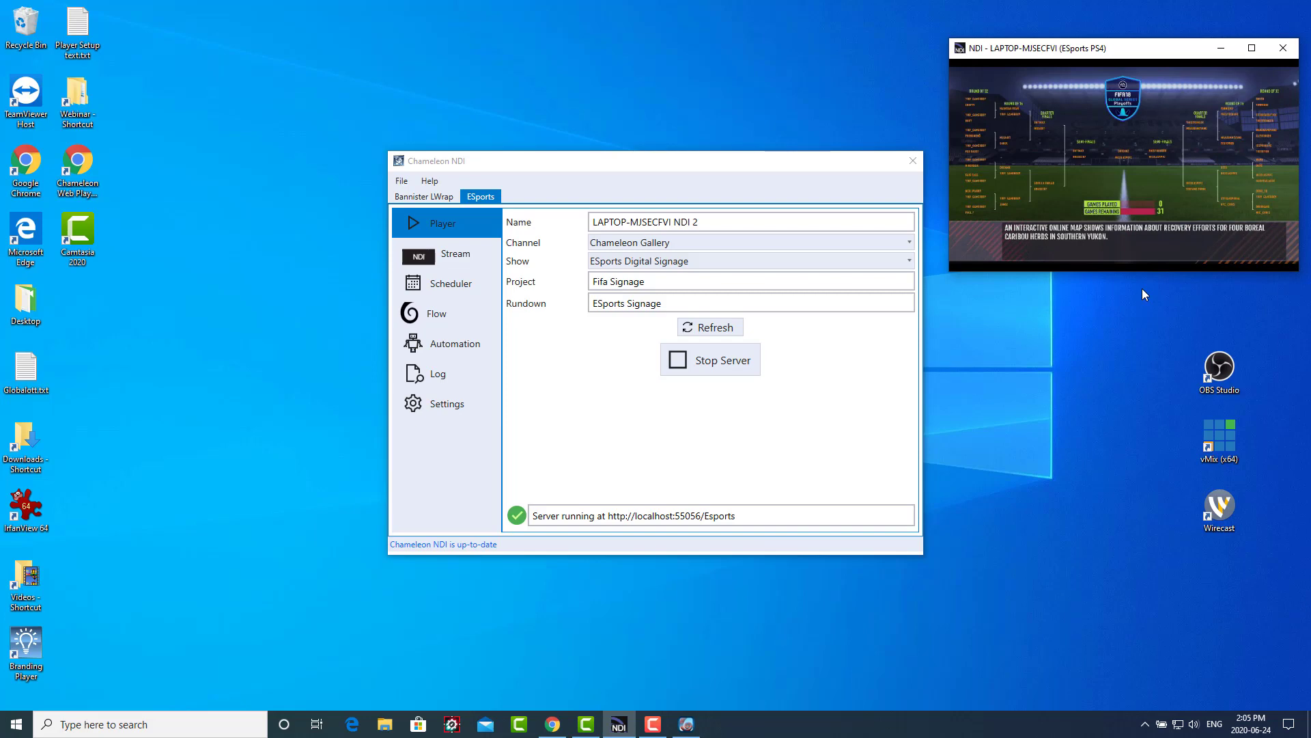
- Add a third instance to Chameleon NDI and rename it Vizzion
{"action": "left_click", "coordinate": [401, 181]}
{"action": "left_click", "coordinate": [410, 213]}
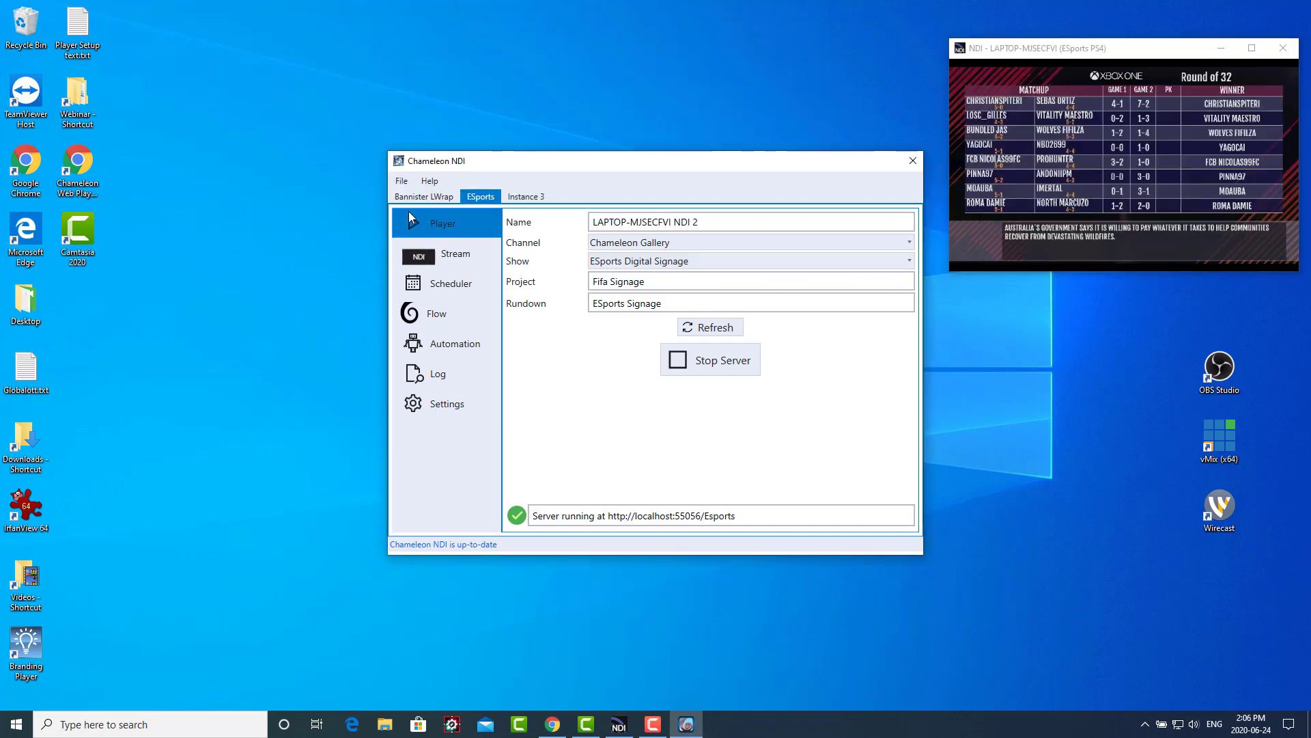
{"action": "left_click", "coordinate": [534, 198]}
{"action": "double_click", "coordinate": [534, 198]}
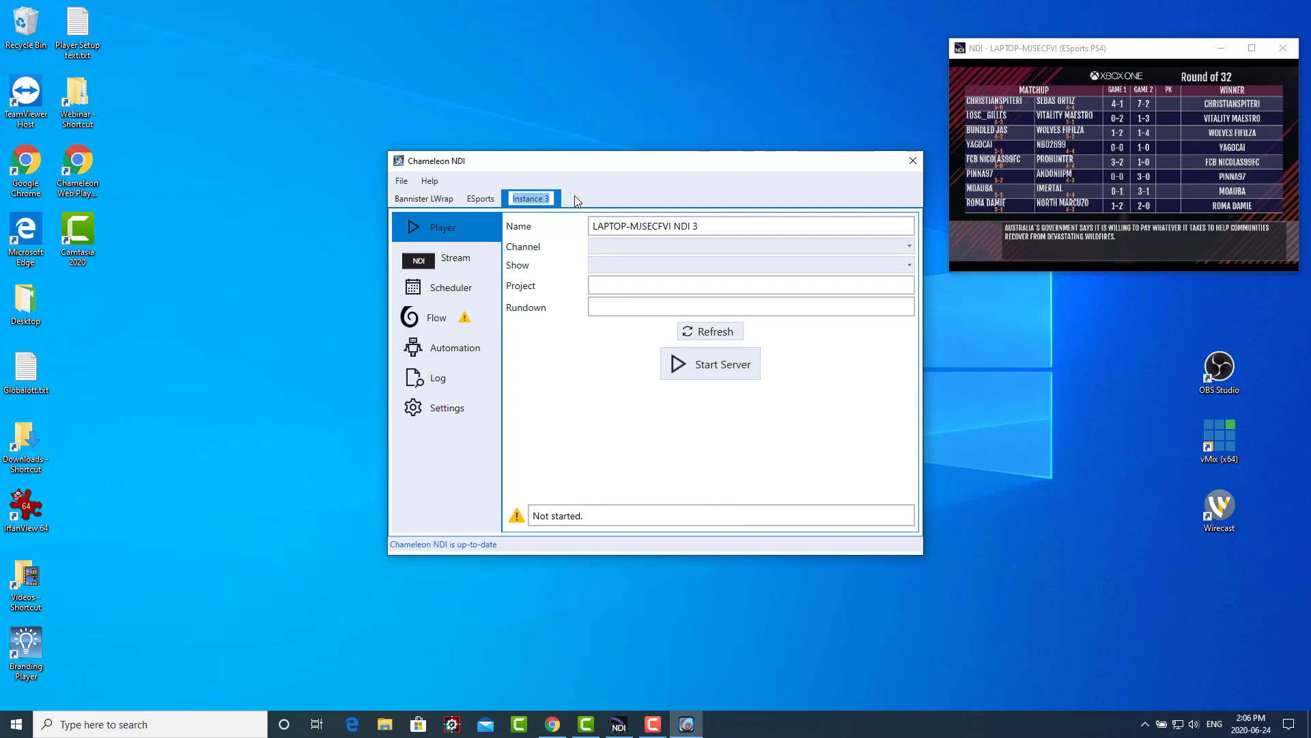
{"action": "type", "text": "Vizzion"}
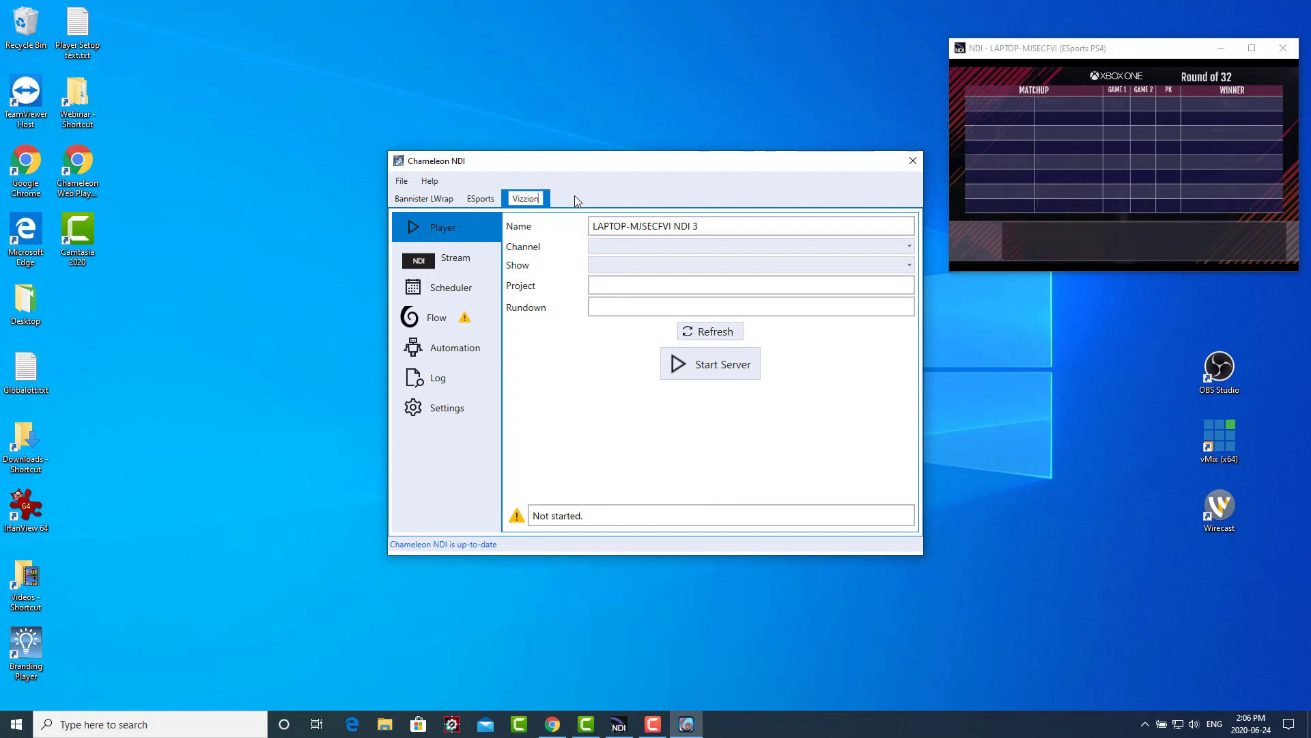
{"action": "key", "text": "Return"}
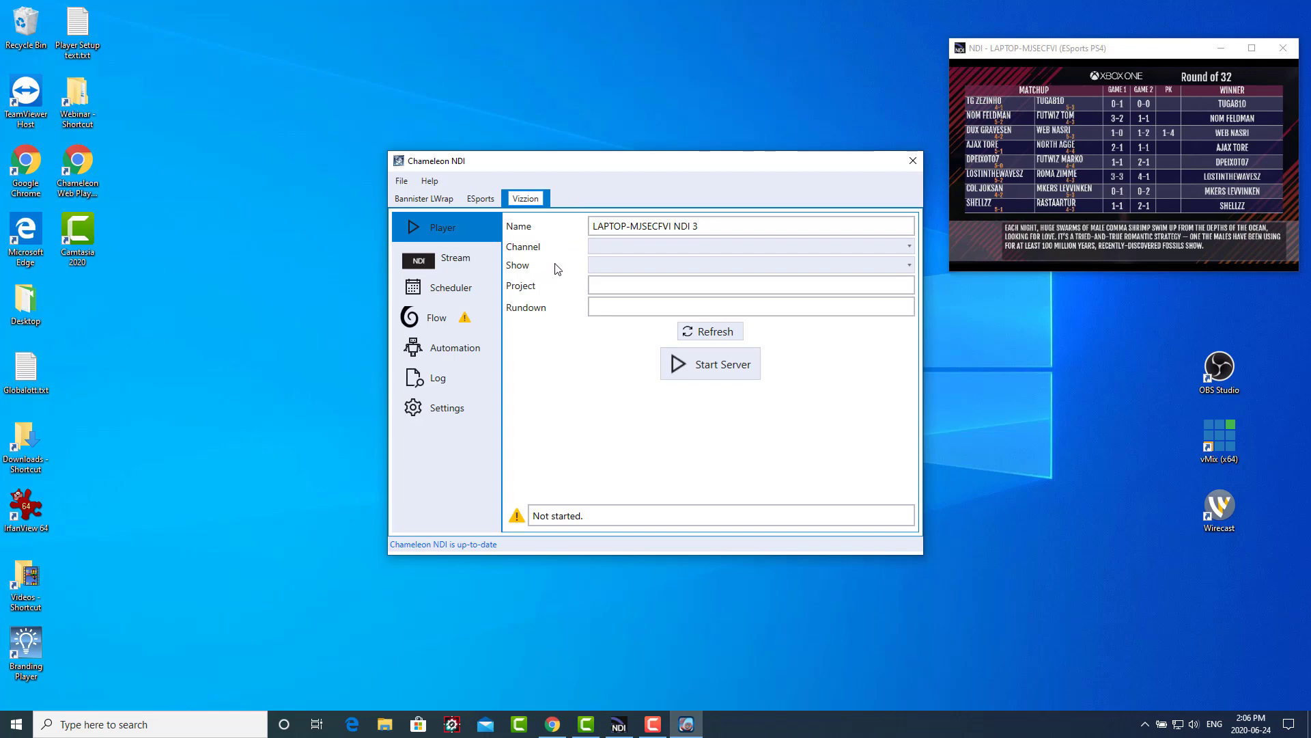
- Connect the Vizzion instance to Flow at chameleon.blcloud.net with the Flow and database login details
{"action": "left_click", "coordinate": [437, 318]}
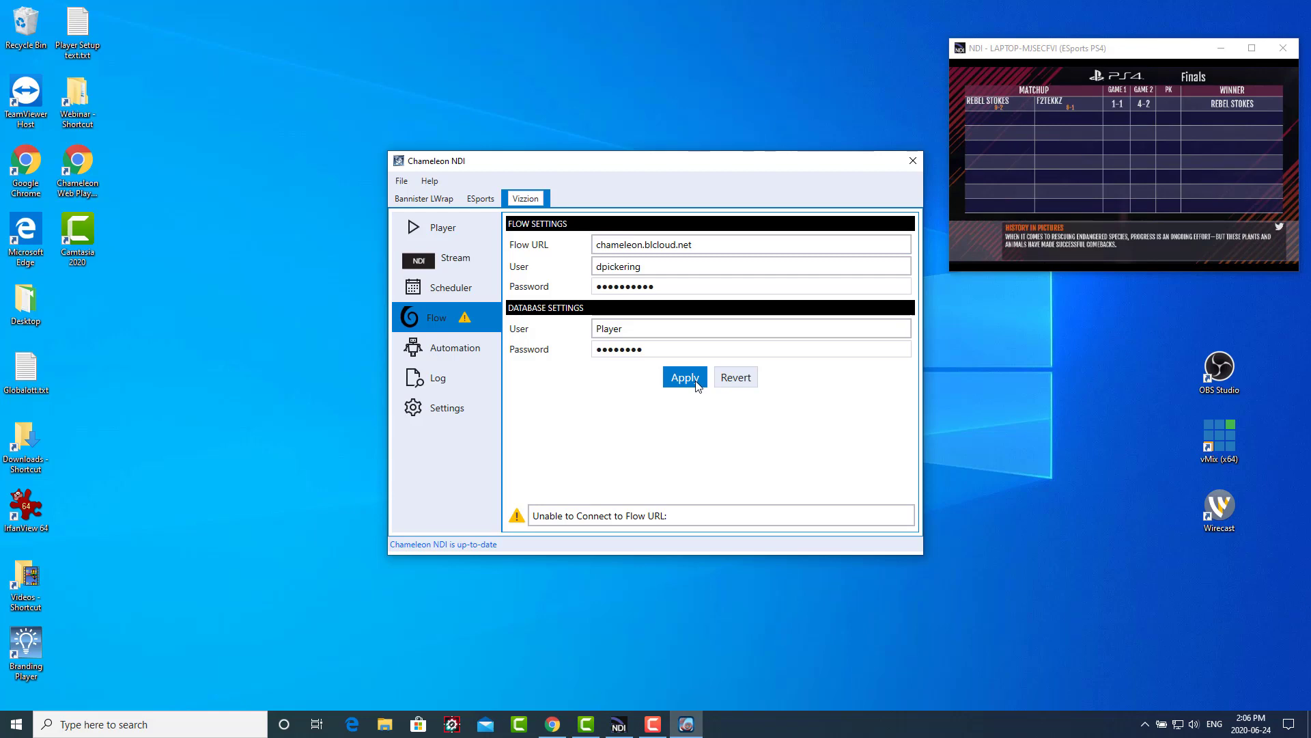
{"action": "left_click", "coordinate": [683, 376]}
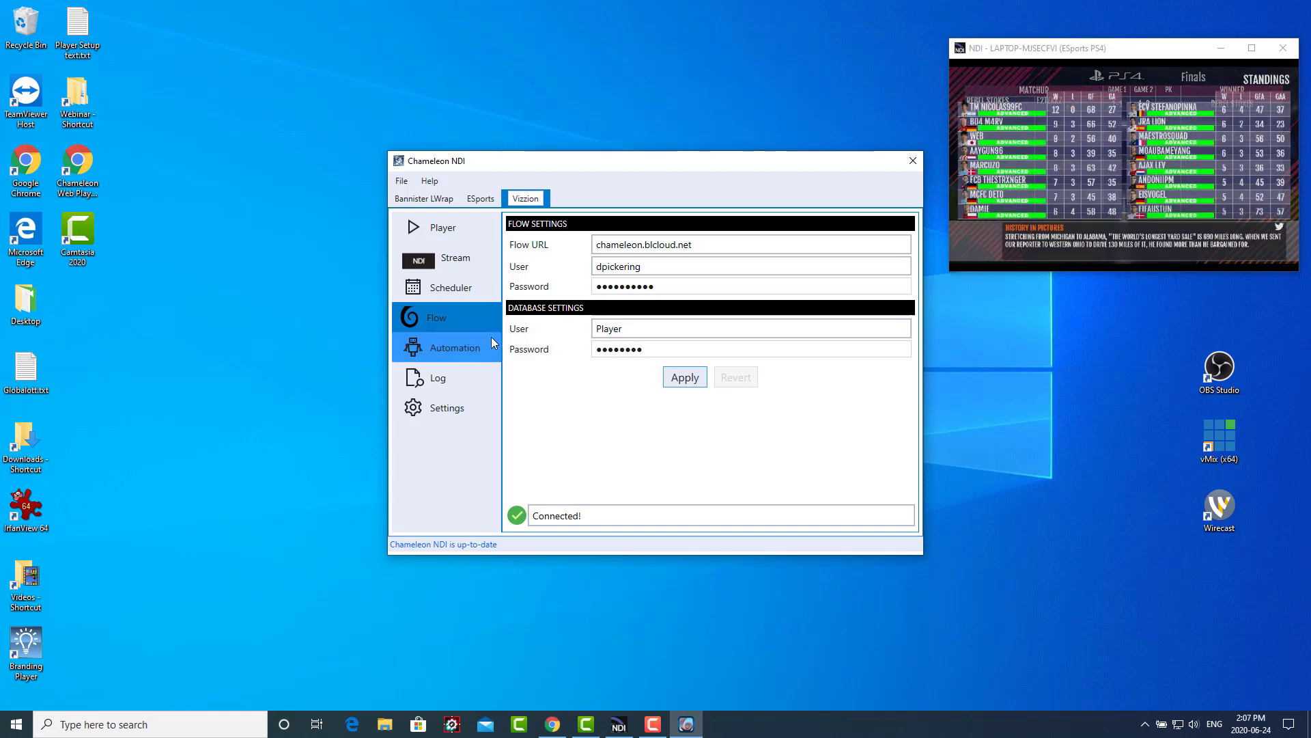
- Copy the project folder from the ESports settings and set the Vizzion instance's project folder to C:\Projects Chameleon\Gallery\Web
{"action": "left_click", "coordinate": [469, 403]}
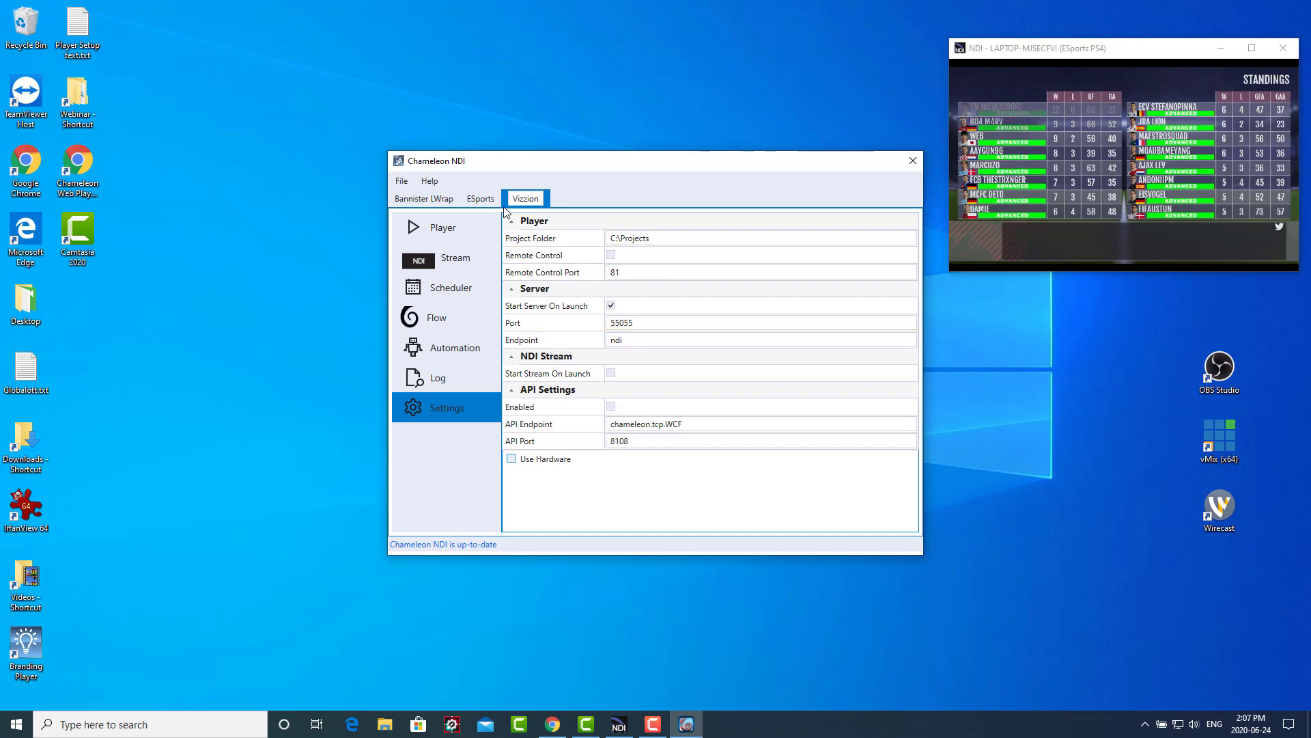
{"action": "left_click", "coordinate": [481, 199]}
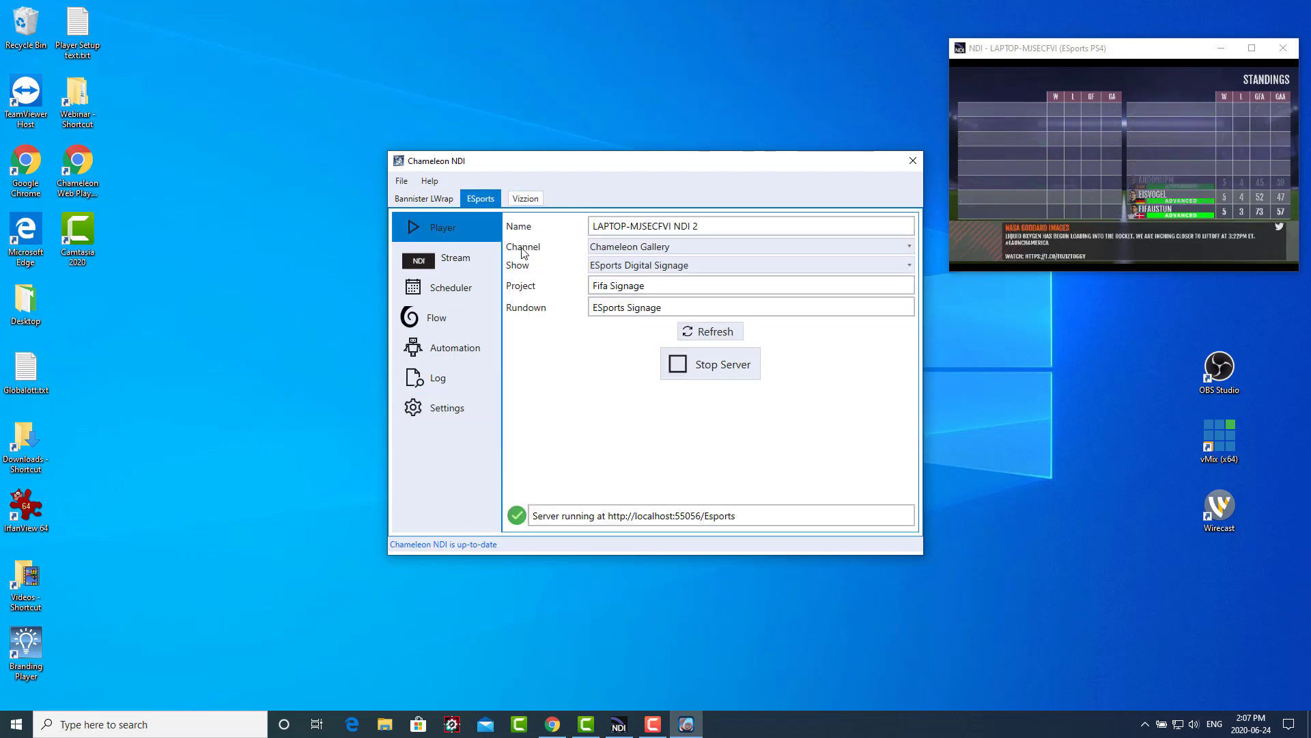
{"action": "left_click", "coordinate": [445, 408]}
{"action": "left_click_drag", "start_coordinate": [765, 238], "coordinate": [615, 235]}
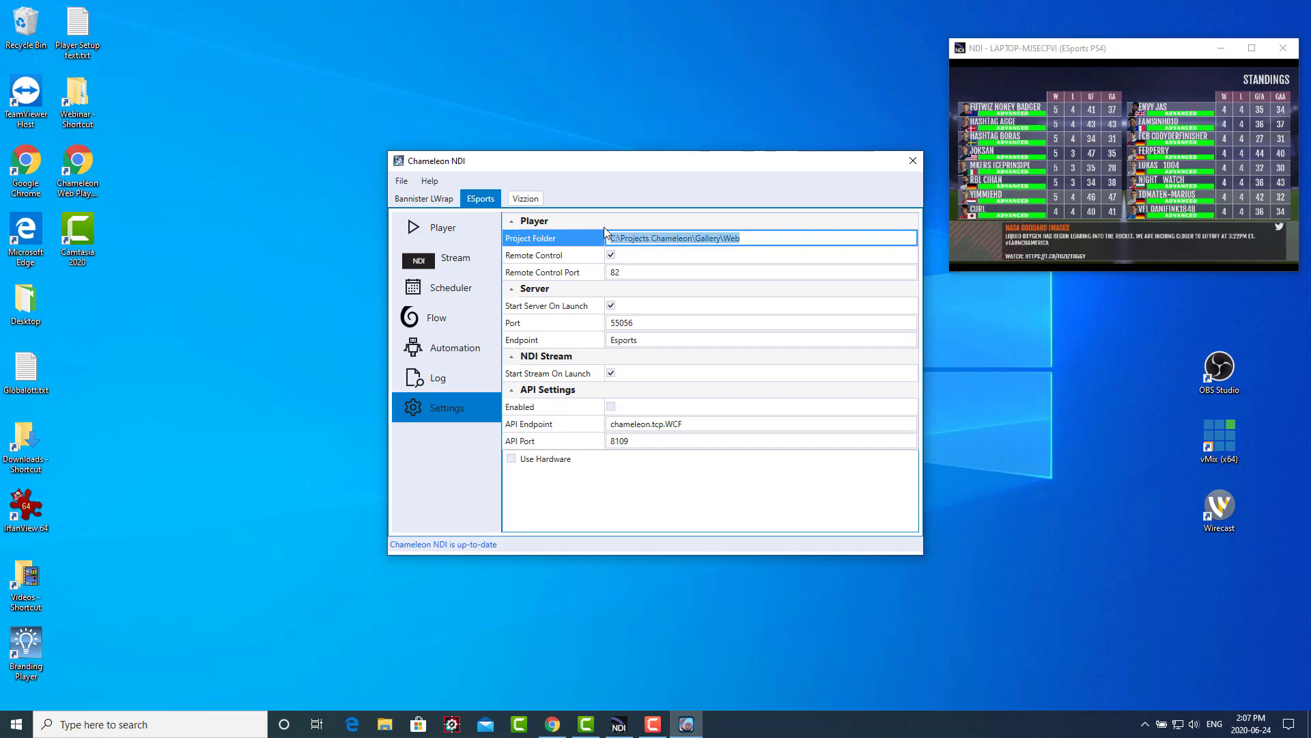
{"action": "left_click", "coordinate": [546, 204]}
{"action": "left_click", "coordinate": [471, 399]}
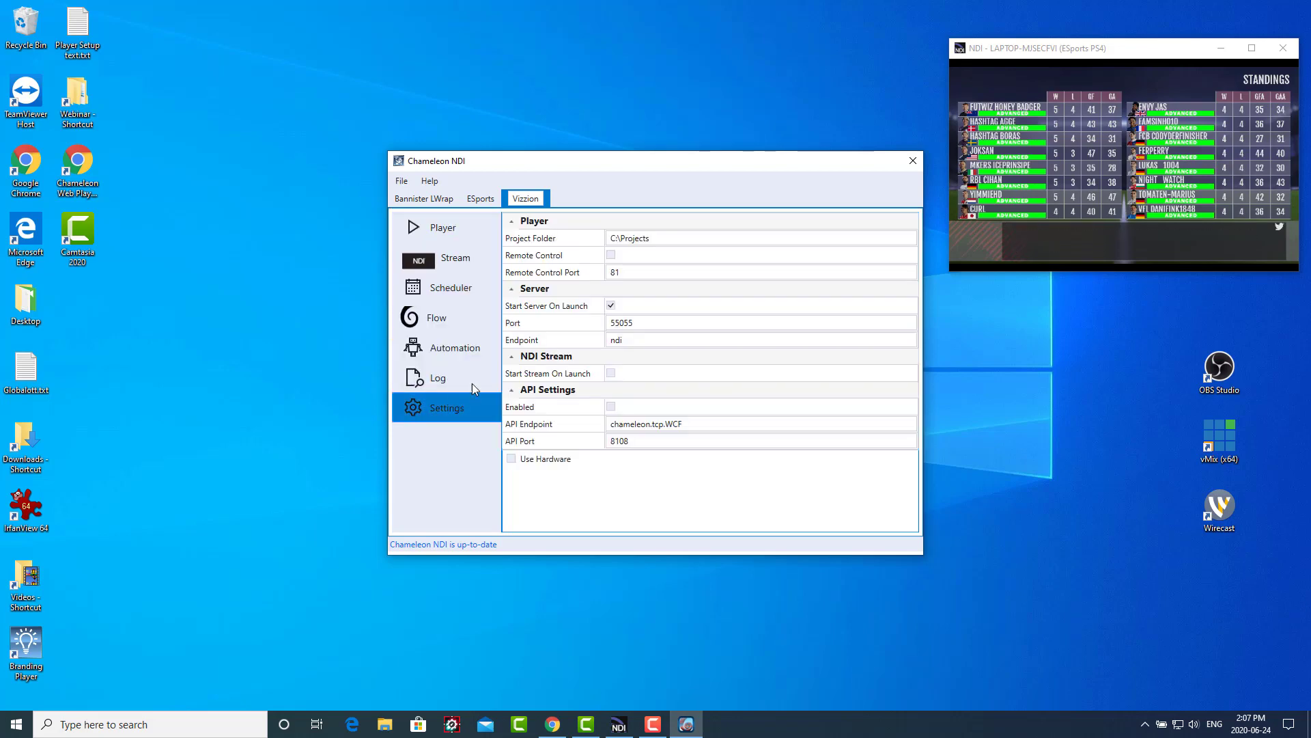
{"action": "left_click", "coordinate": [618, 237]}
{"action": "key", "text": "ctrl+a"}
{"action": "type", "text": "C:\\Projects Chameleon\\Gallery\\Web"}
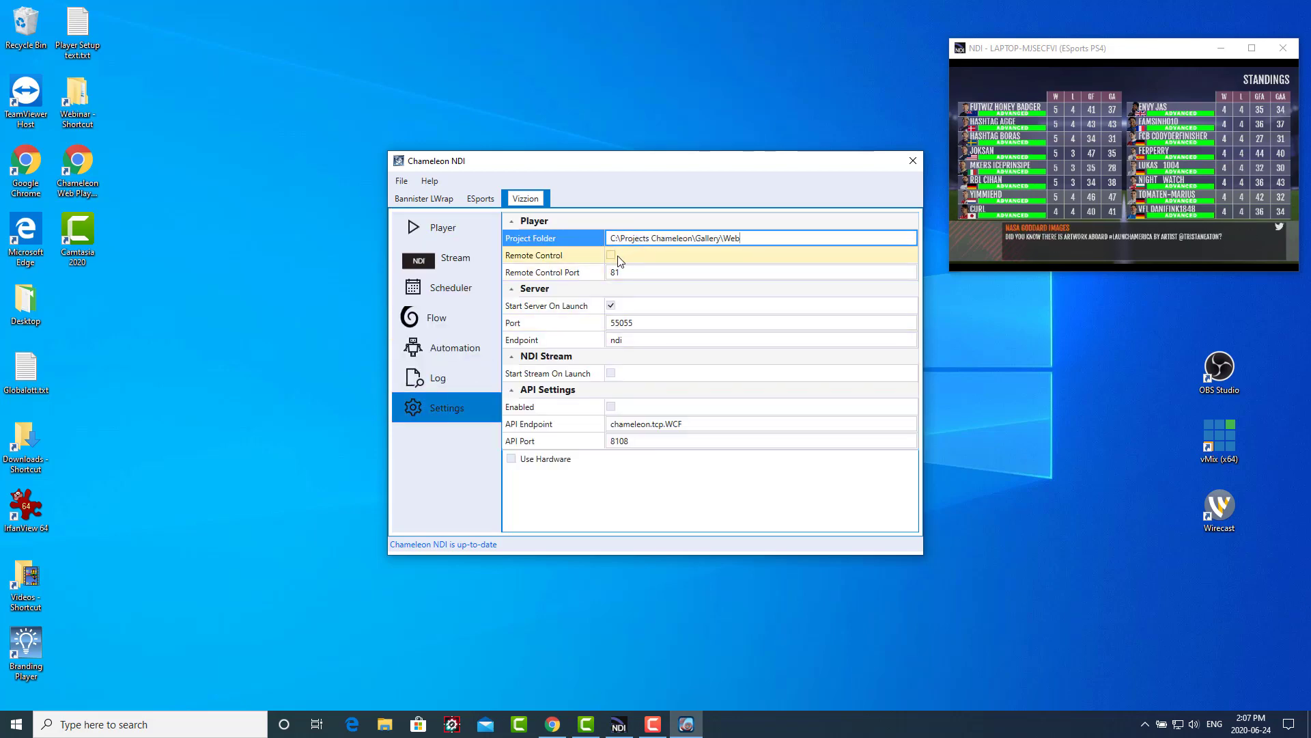
- Enable remote control for the Vizzion instance and set its remote control port to 84
{"action": "left_click", "coordinate": [619, 261]}
{"action": "left_click", "coordinate": [618, 260]}
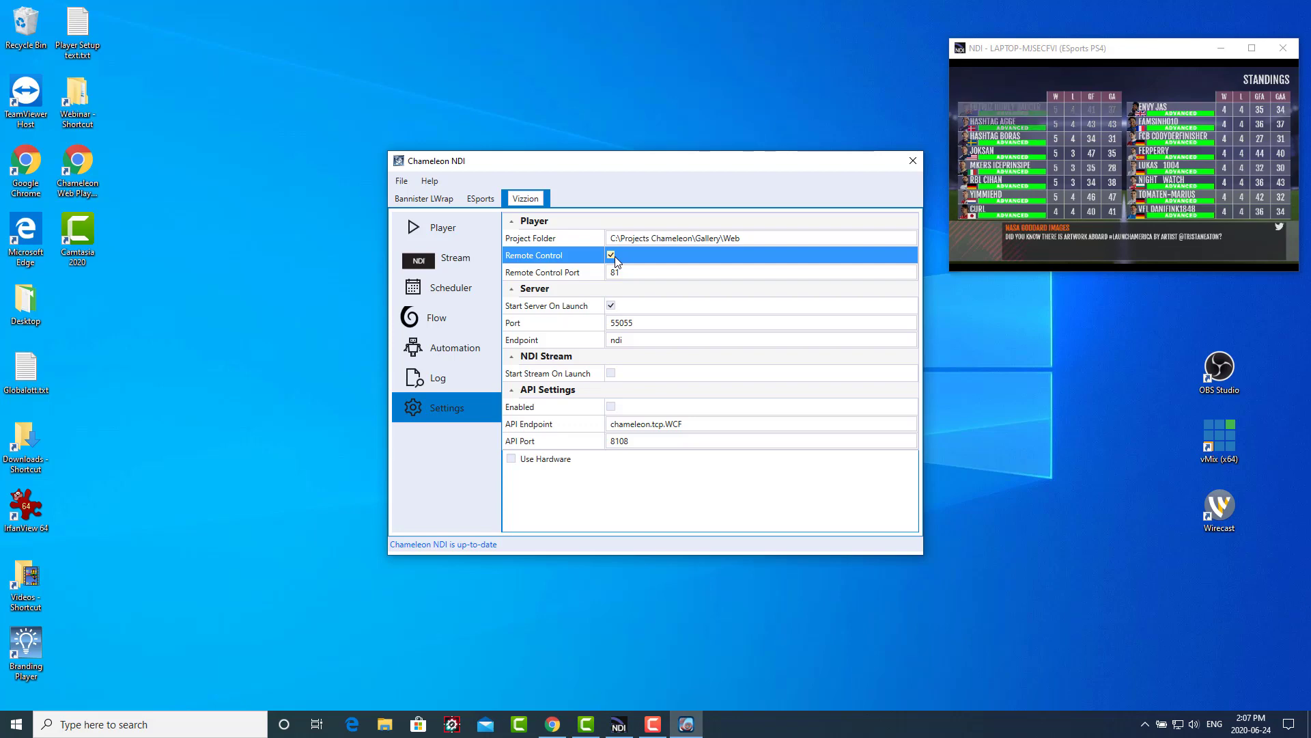
{"action": "left_click", "coordinate": [627, 273]}
{"action": "key", "text": "BackSpace"}
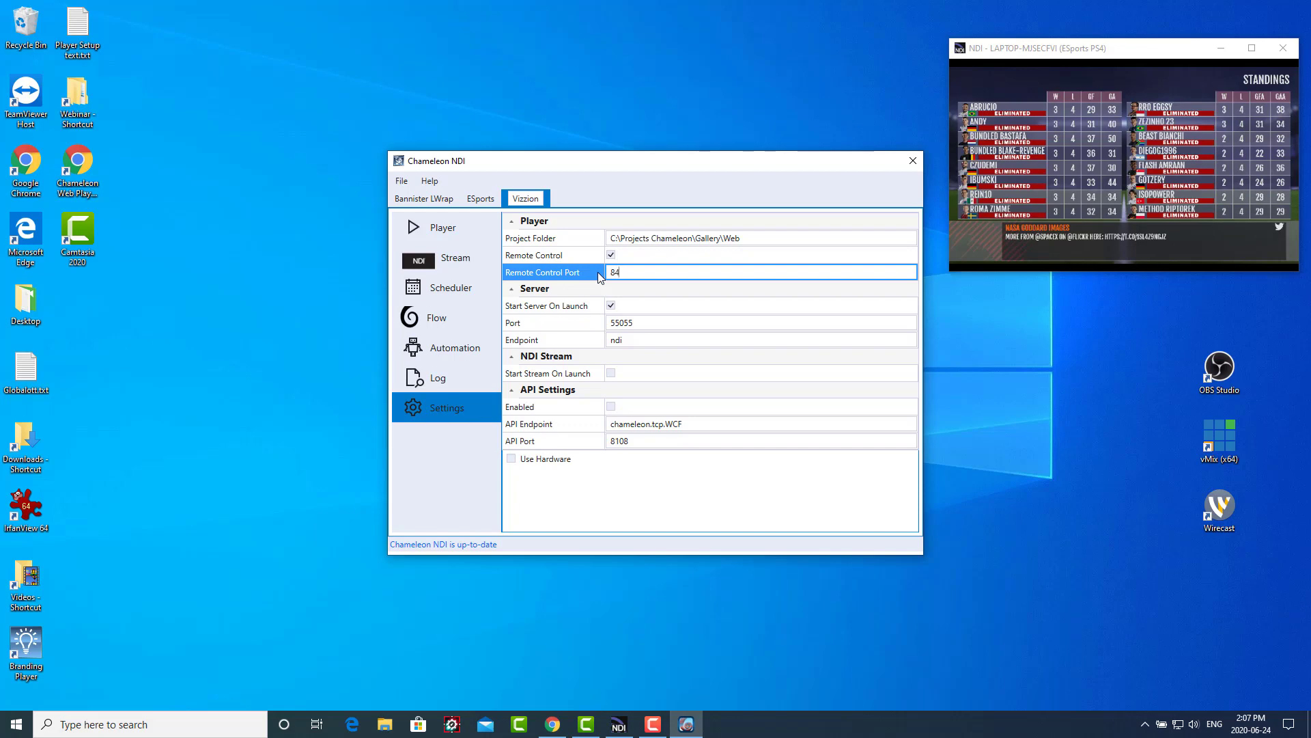
- Set the Vizzion server to port 55060 with the endpoint Vizzion, and enable starting the NDI stream on launch
{"action": "left_click", "coordinate": [655, 311]}
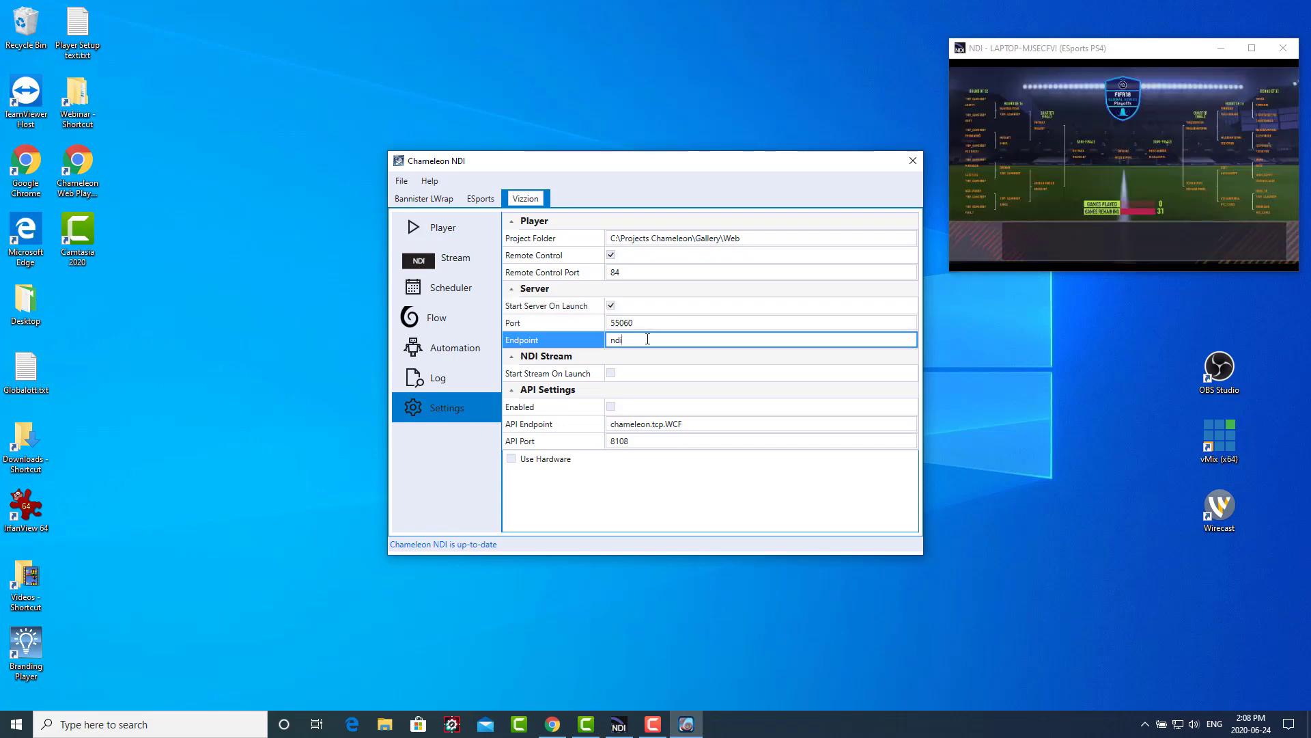
{"action": "left_click_drag", "start_coordinate": [647, 340], "coordinate": [596, 342]}
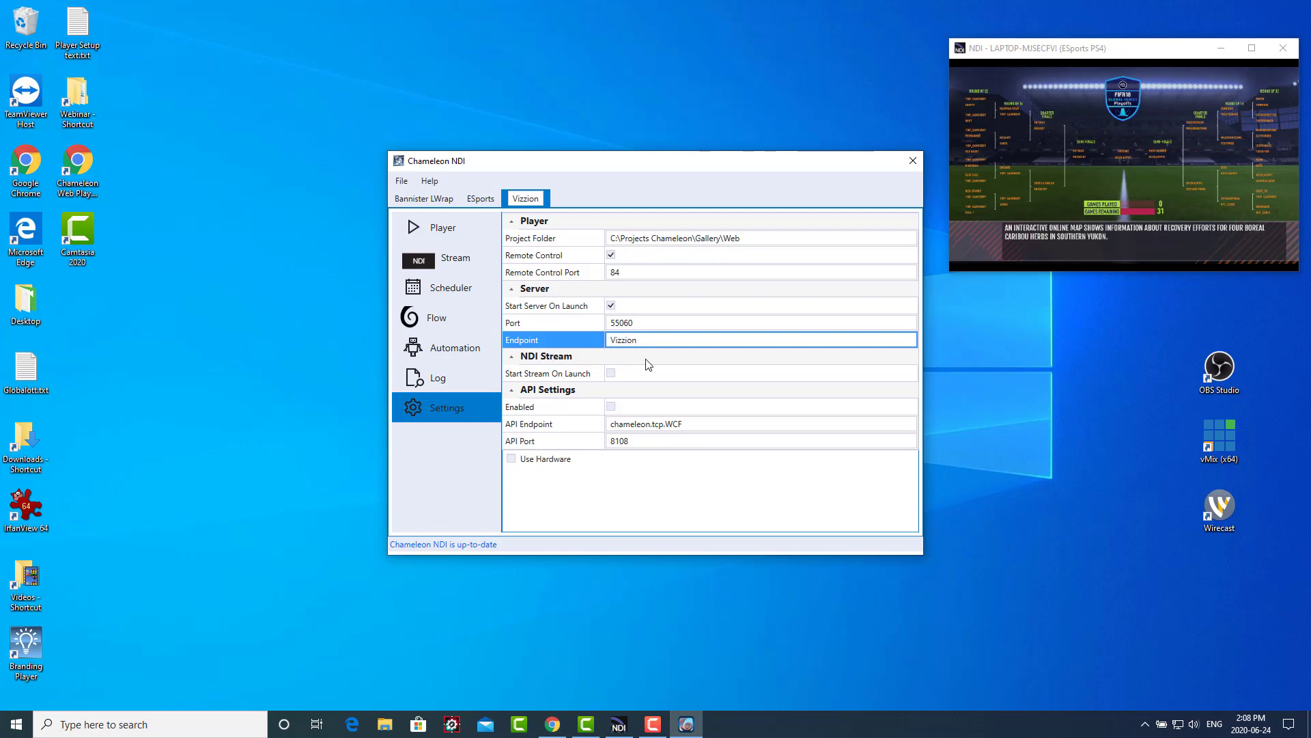
{"action": "left_click", "coordinate": [611, 373]}
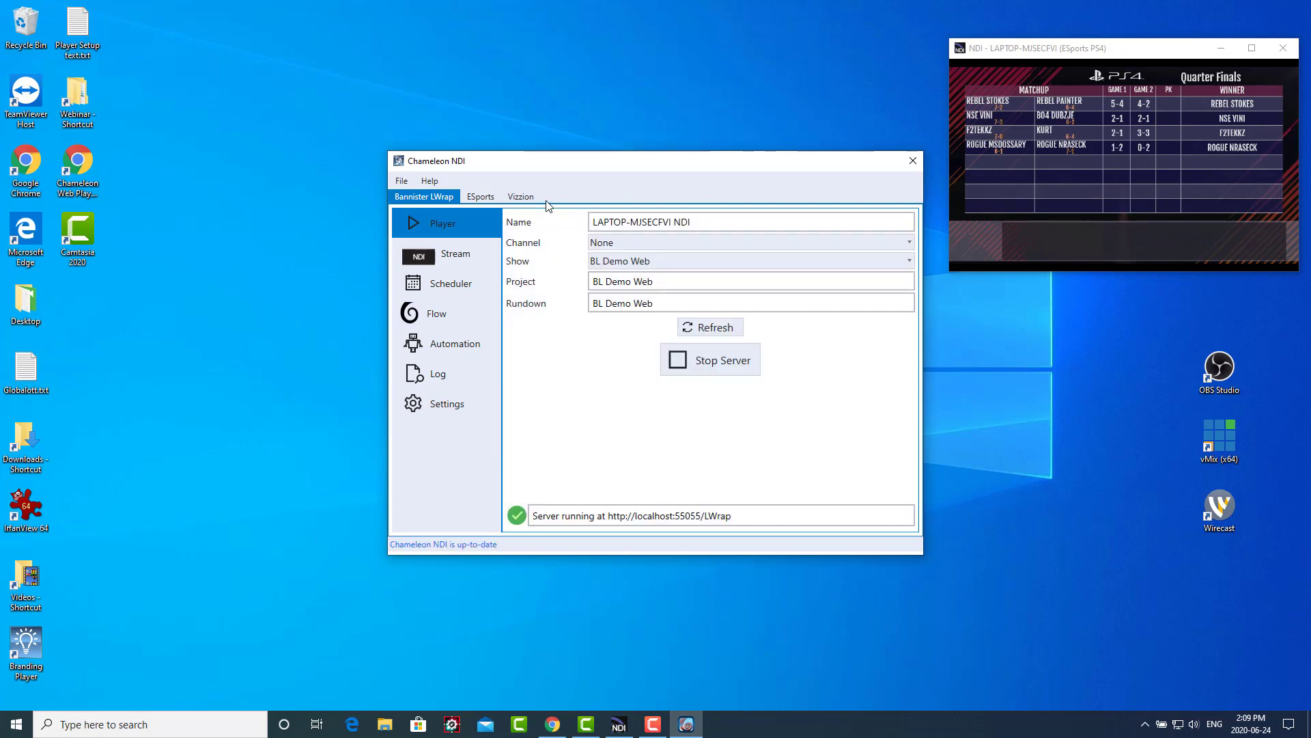
- Stop the Vizzion instance's NDI stream and rename the stream Vizzion Trafffic Cameras
{"action": "left_click", "coordinate": [525, 198]}
{"action": "left_click", "coordinate": [476, 253]}
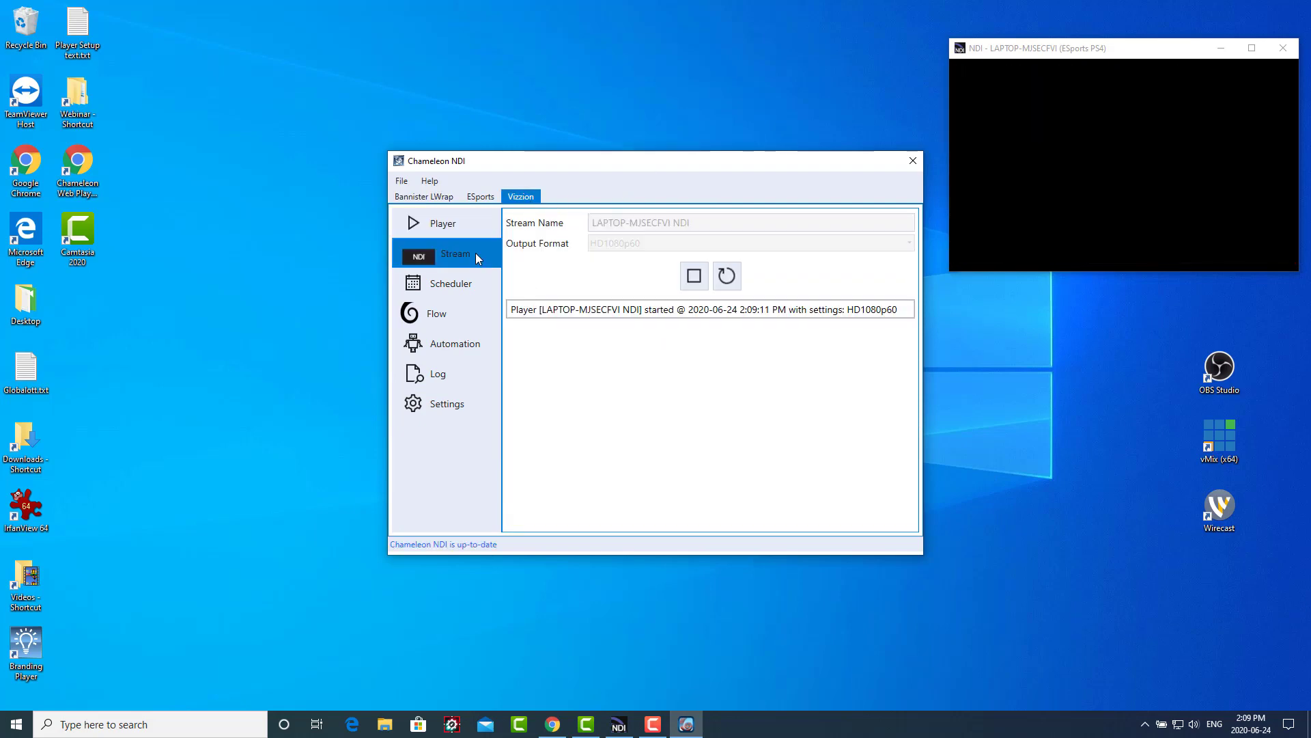
{"action": "left_click", "coordinate": [694, 275]}
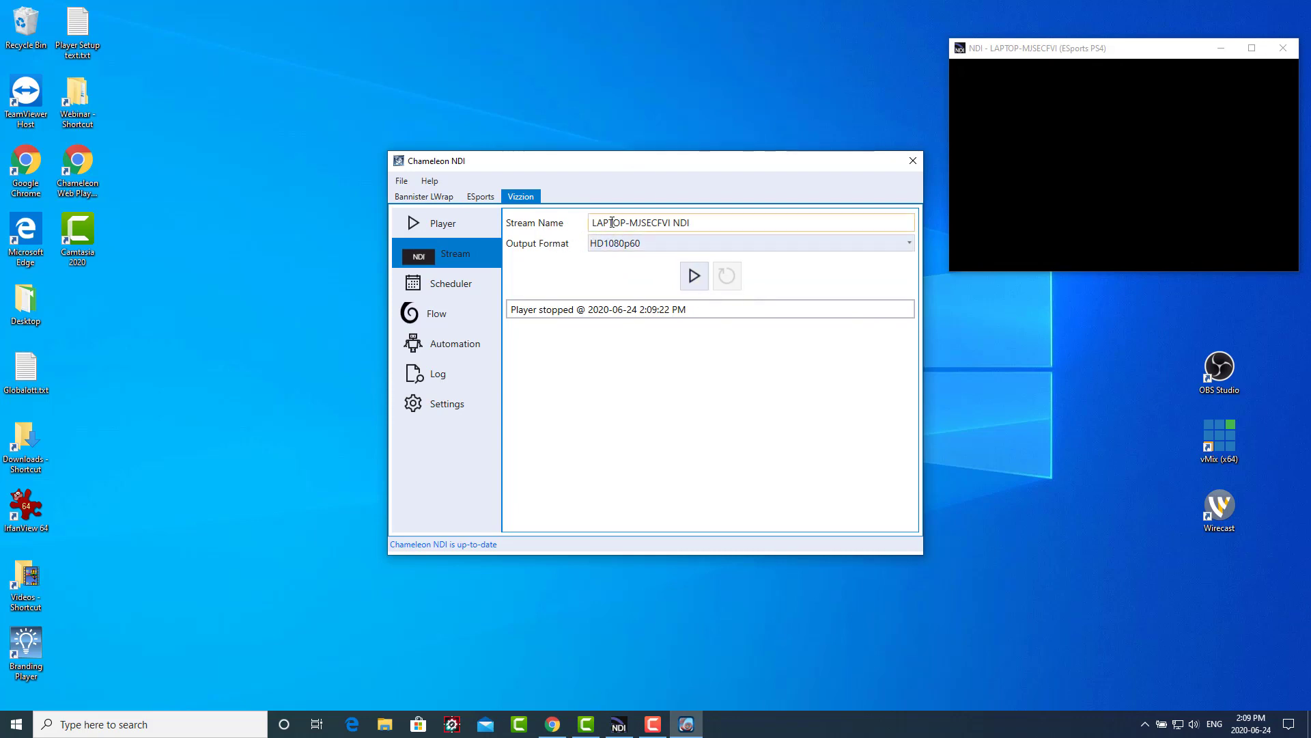
{"action": "left_click_drag", "start_coordinate": [705, 224], "coordinate": [564, 221]}
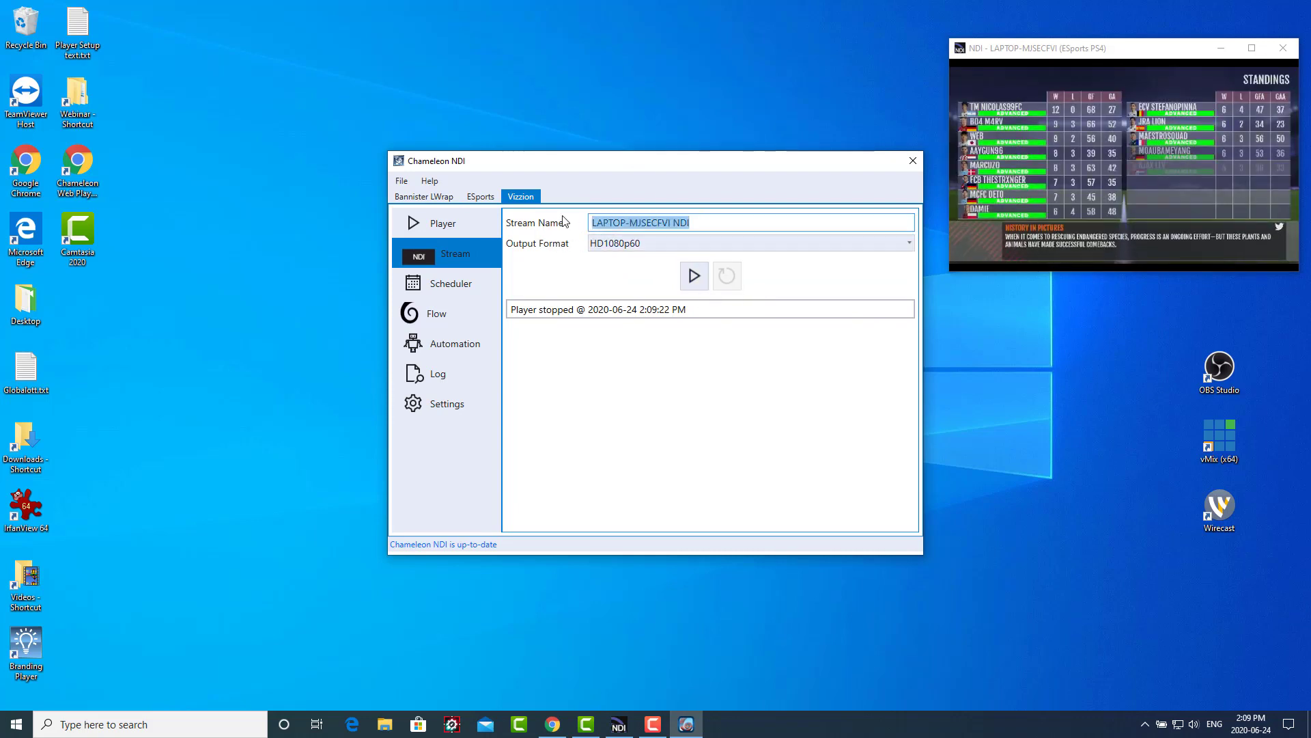
{"action": "type", "text": "V"}
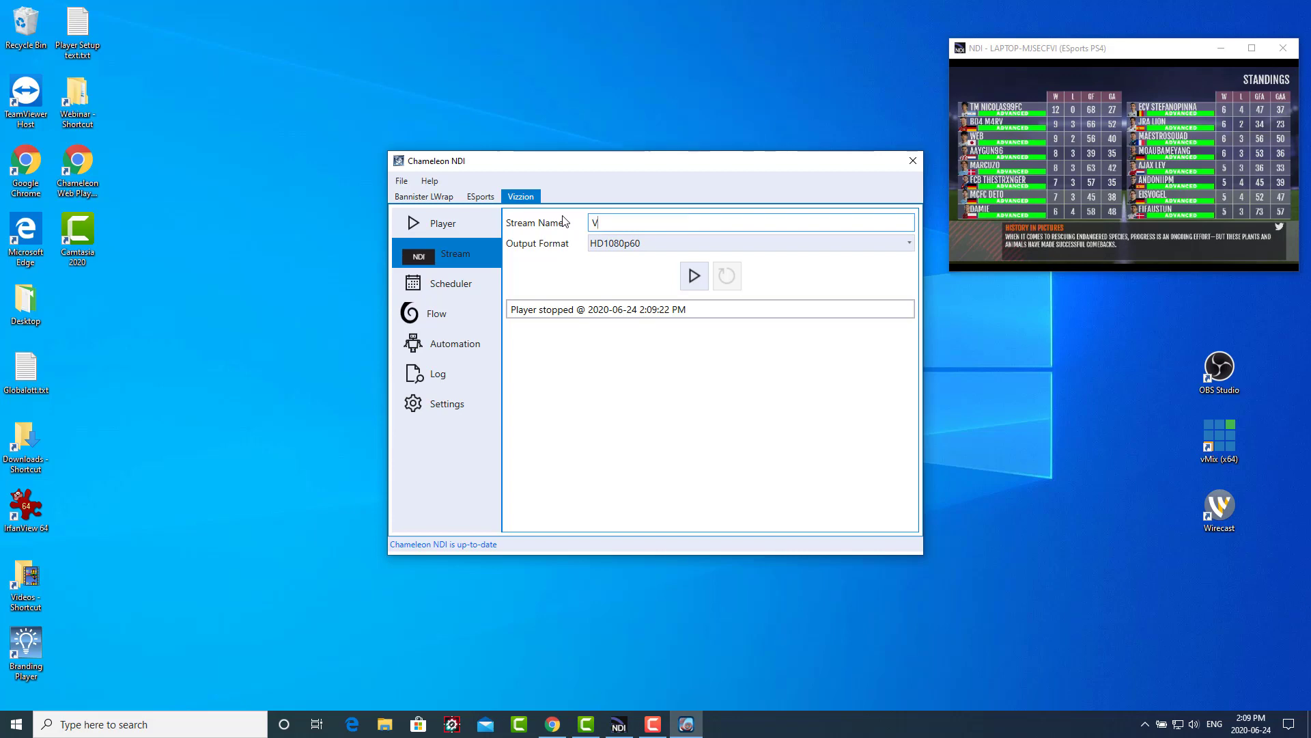
{"action": "type", "text": "izzion Trafffic Cameras"}
- Set the Vizzion stream's output format to HD1080p30, and start and stop the stream once
{"action": "left_click", "coordinate": [641, 244]}
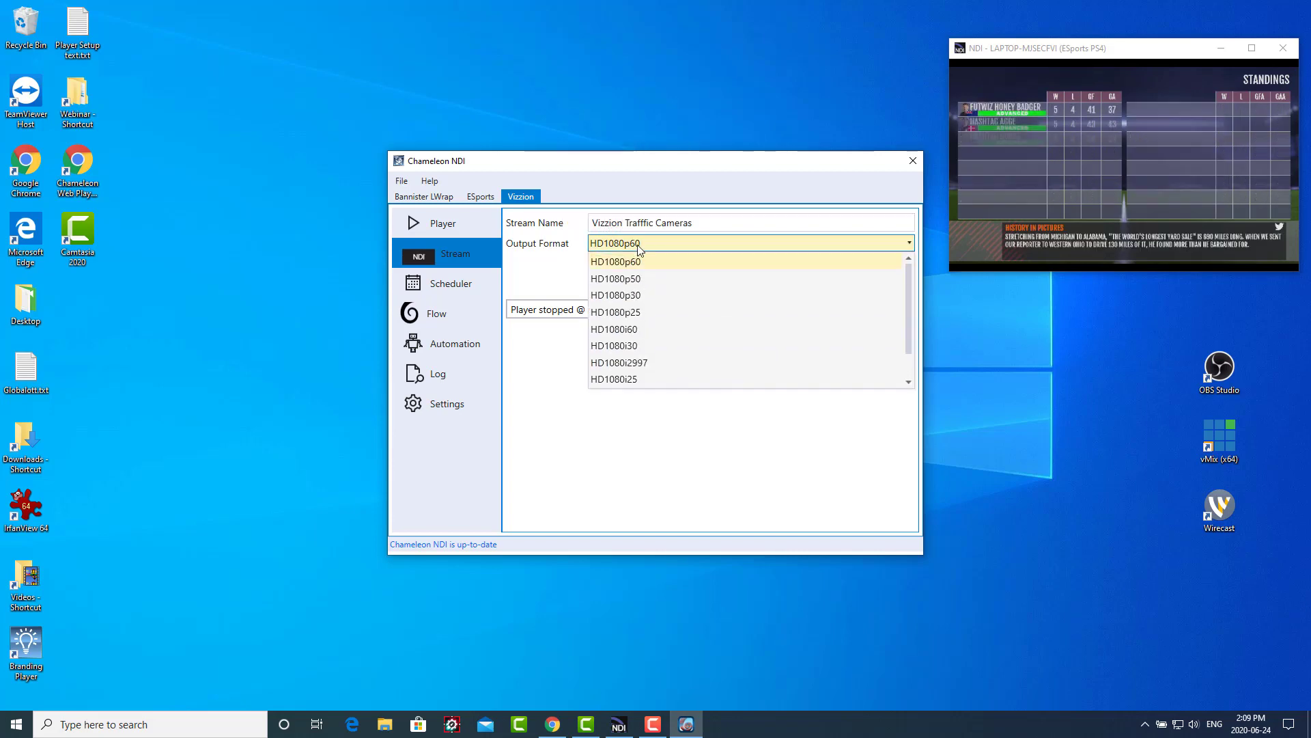
{"action": "left_click", "coordinate": [679, 295]}
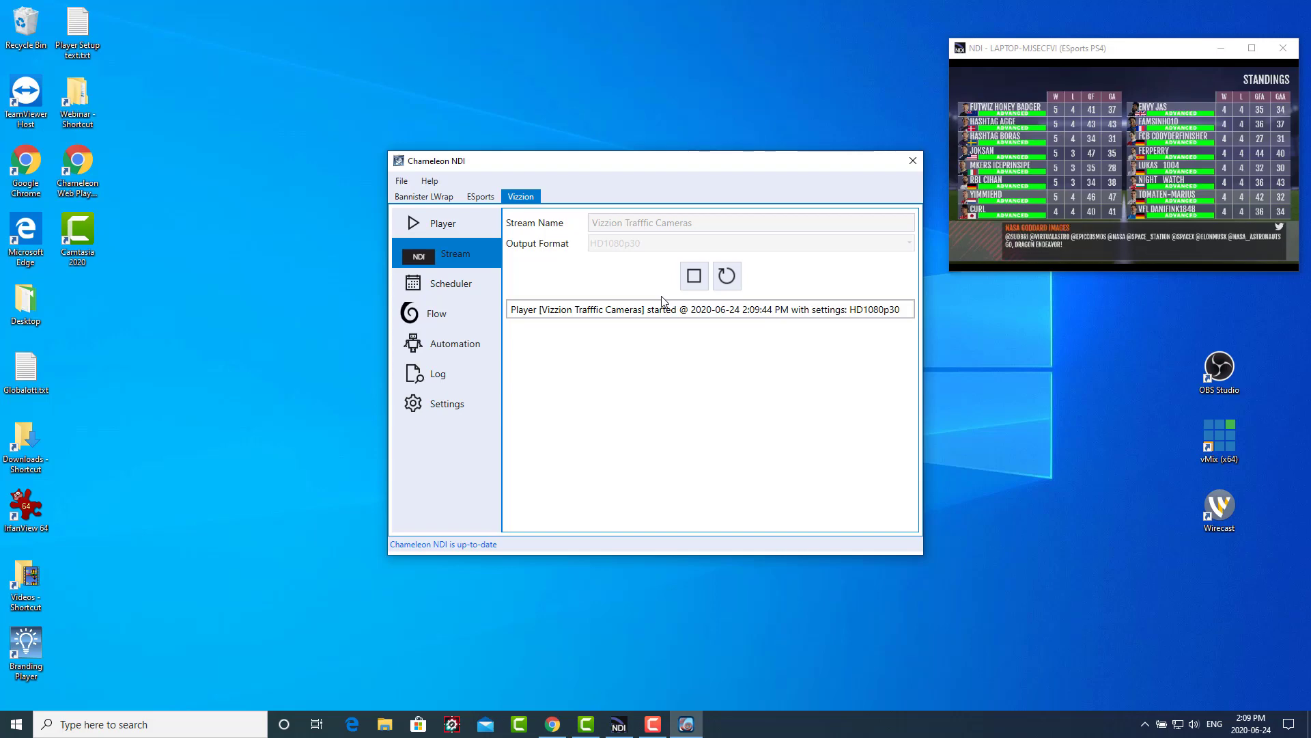
{"action": "left_click", "coordinate": [696, 278]}
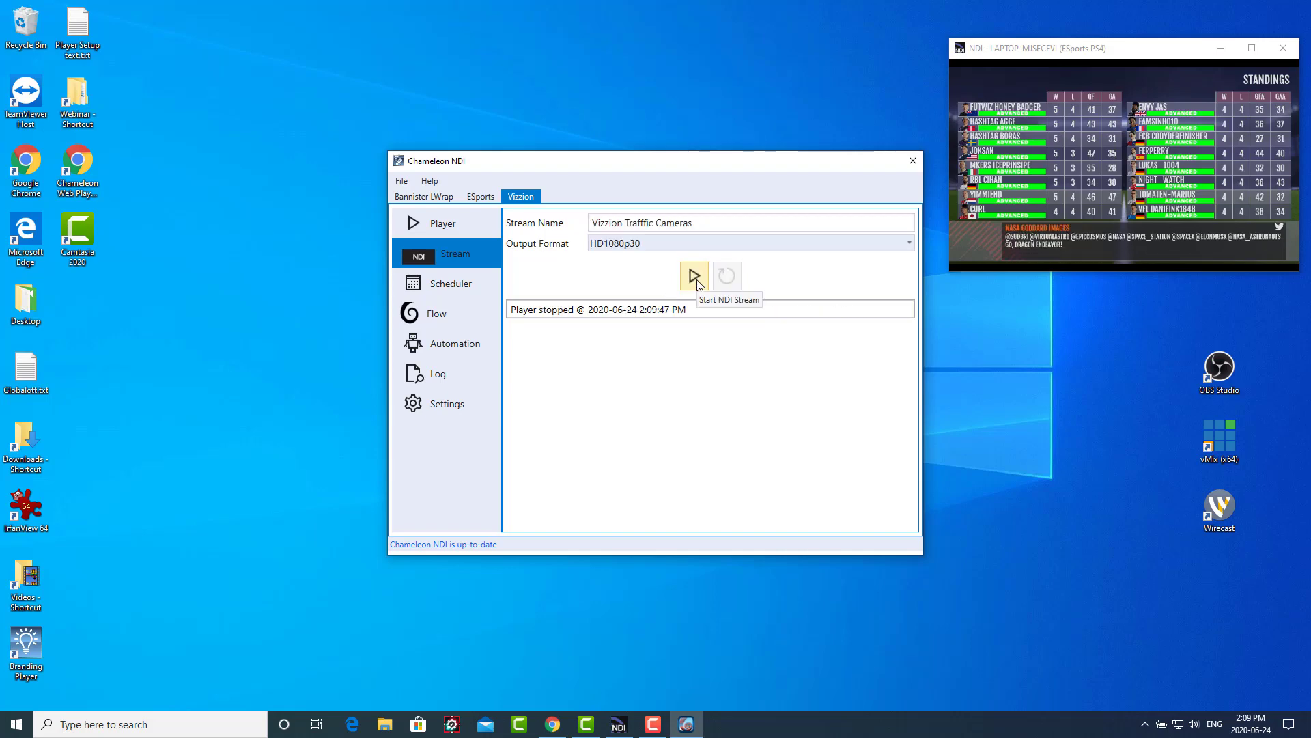
- Check the ESports instance's stream status and show the running Vizzion Trafffic Cameras stream in the NDI monitor
{"action": "left_click", "coordinate": [480, 196]}
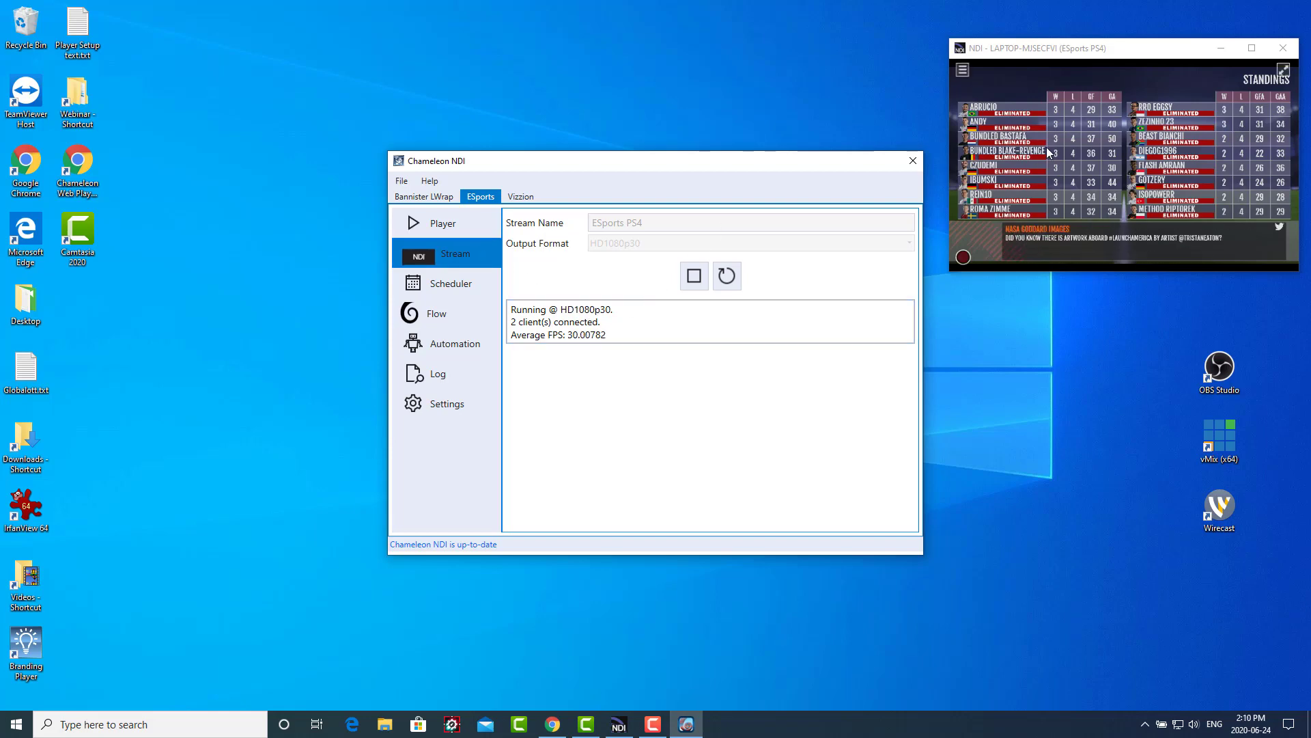
{"action": "left_click", "coordinate": [522, 198]}
{"action": "left_click", "coordinate": [963, 70]}
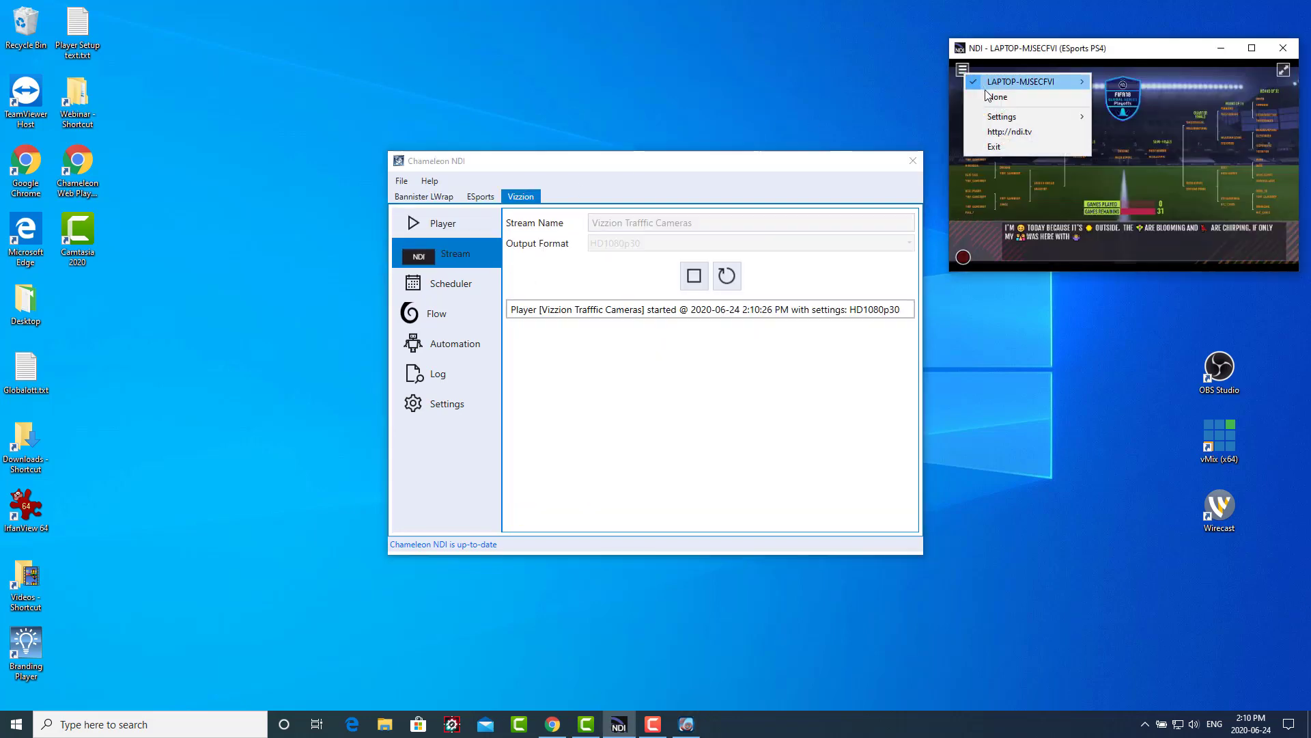
{"action": "mouse_move", "coordinate": [1039, 82]}
{"action": "left_click", "coordinate": [1169, 112]}
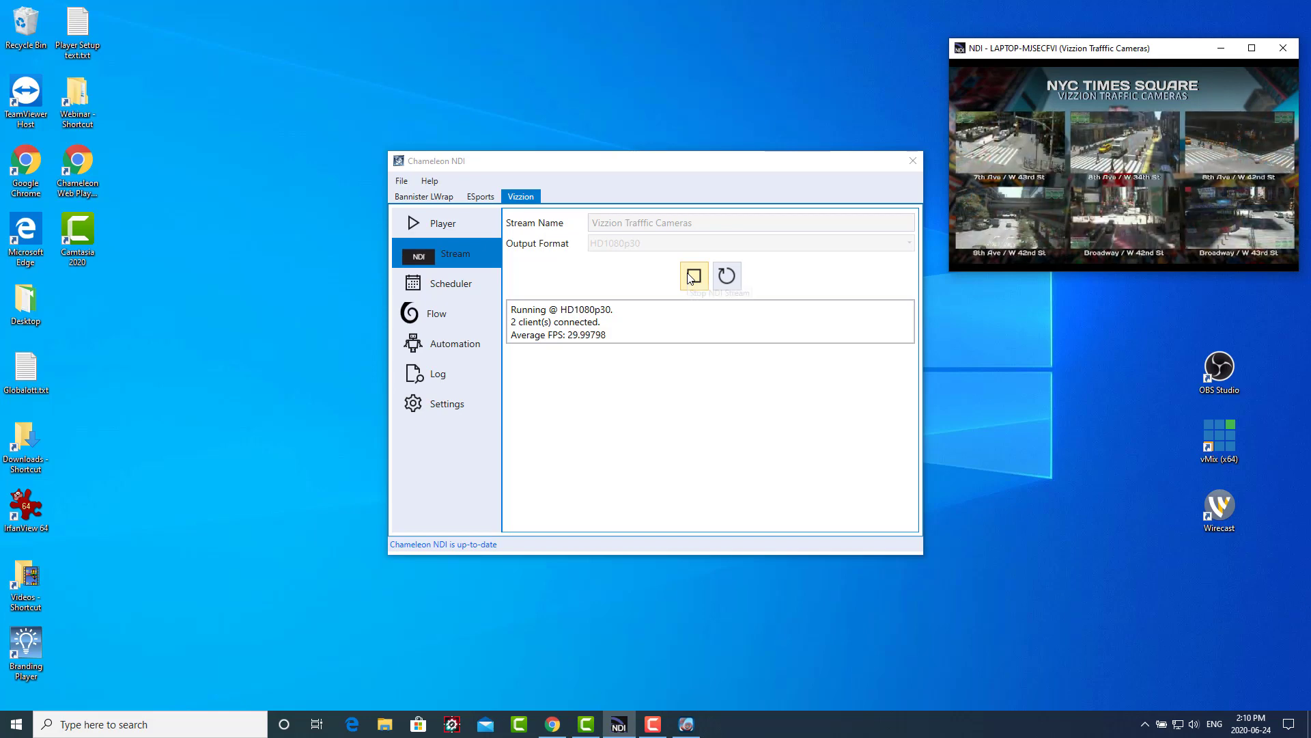
- Switch the NDI monitor to the ESports PS4 stream, followed by the Bannister LWrap stream from LAPTOP-MJSECFVI
{"action": "left_click", "coordinate": [963, 71]}
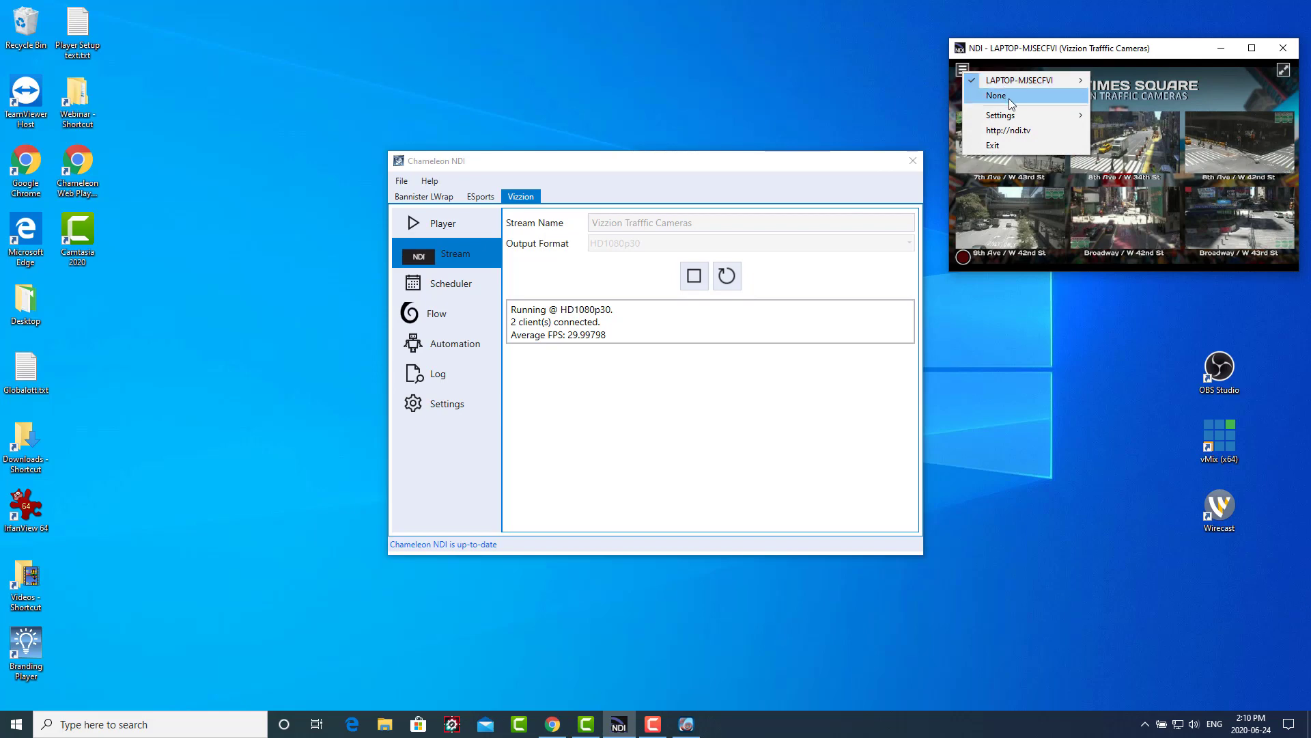
{"action": "mouse_move", "coordinate": [1011, 84]}
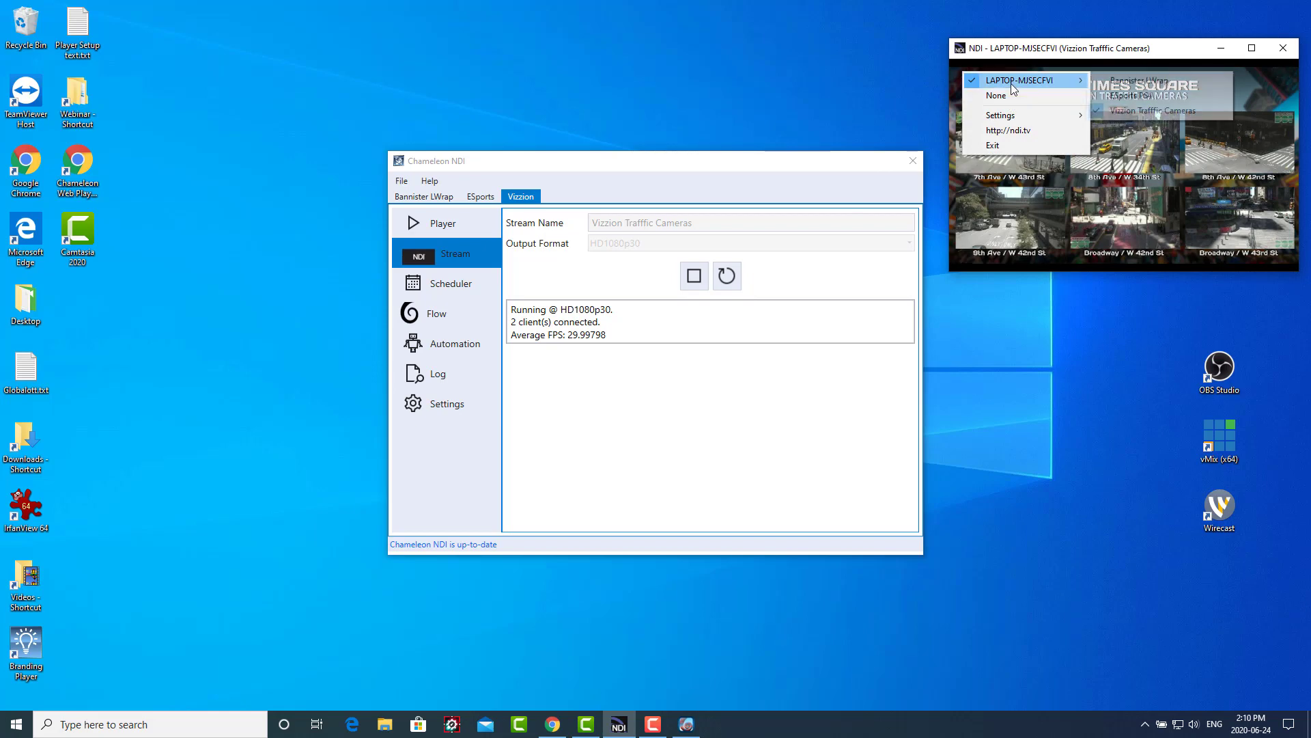
{"action": "left_click", "coordinate": [1104, 94]}
{"action": "left_click", "coordinate": [963, 71]}
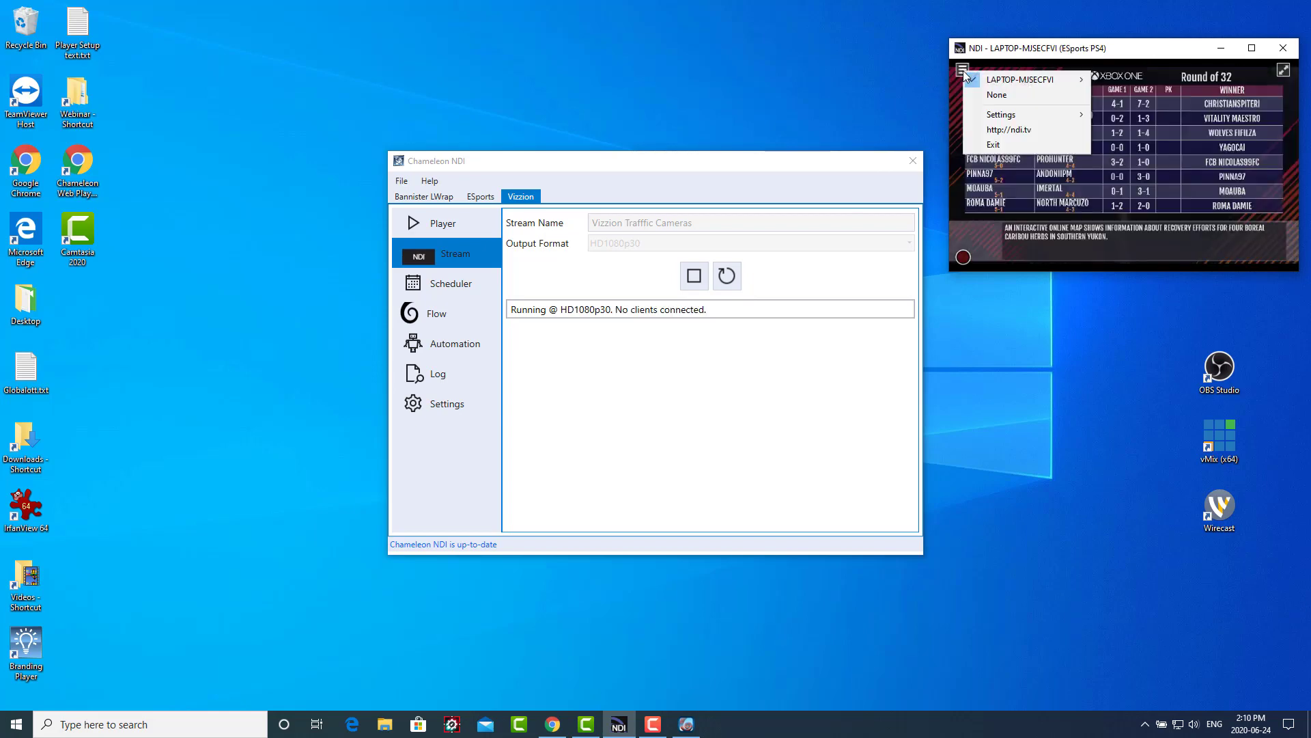
{"action": "mouse_move", "coordinate": [1009, 80]}
{"action": "left_click", "coordinate": [1115, 81]}
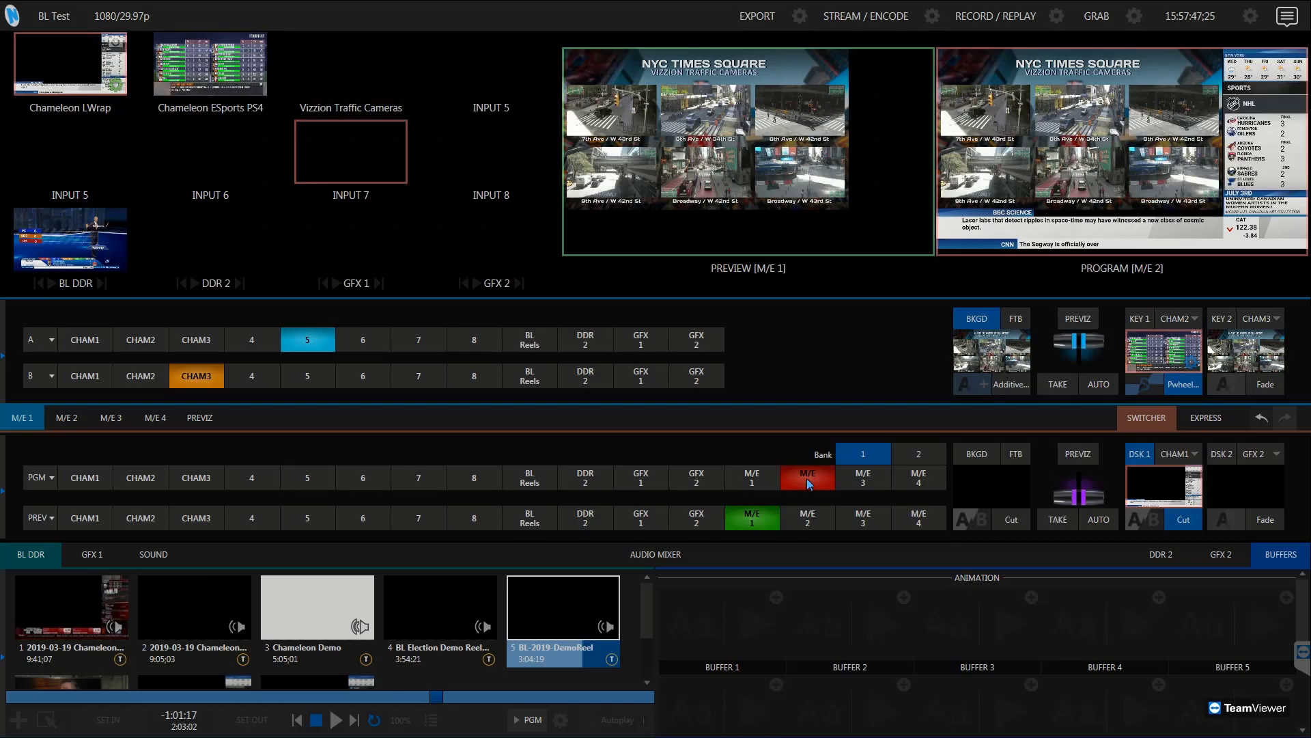
- In the TriCaster switcher, put M/E 1 on the program output
{"action": "left_click", "coordinate": [760, 484]}
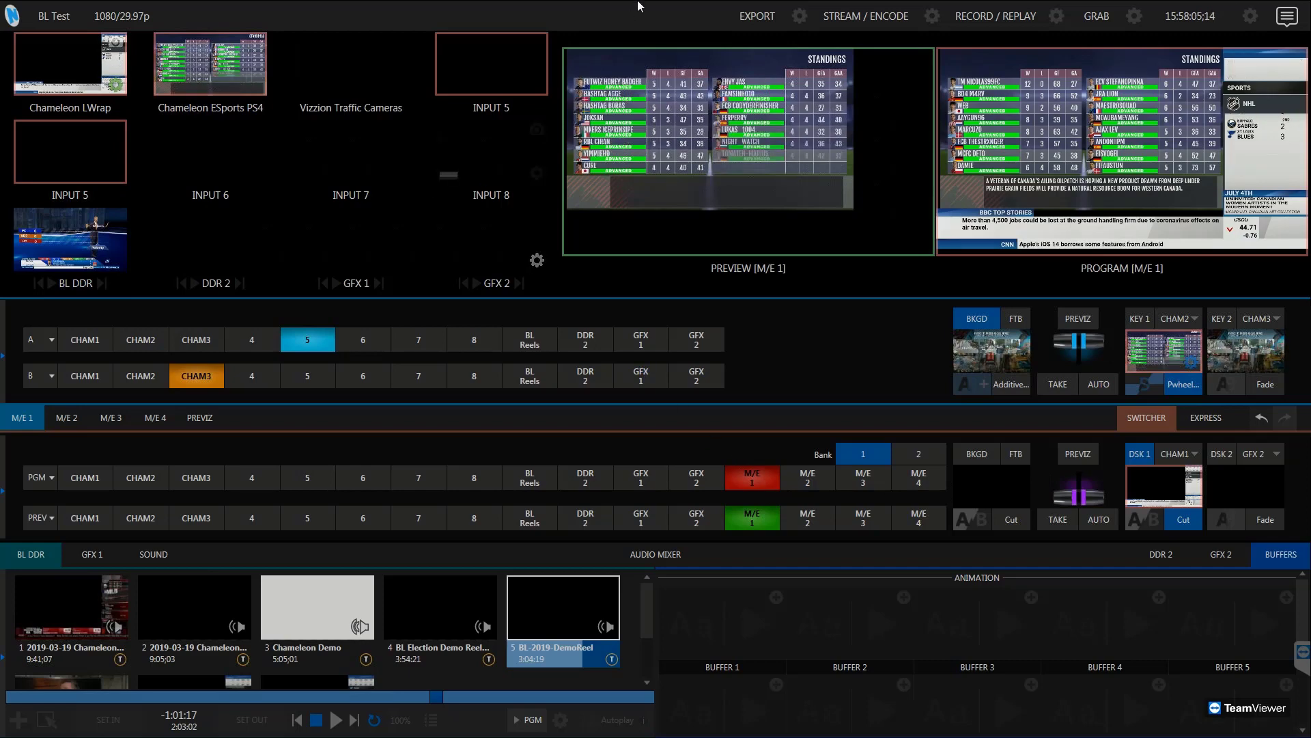
- Put the Vizzion Traffic Cameras input on program and set its source to the Vizzion Traffic Cameras stream from LAPTOP-MJSECFVI
{"action": "mouse_move", "coordinate": [638, 6]}
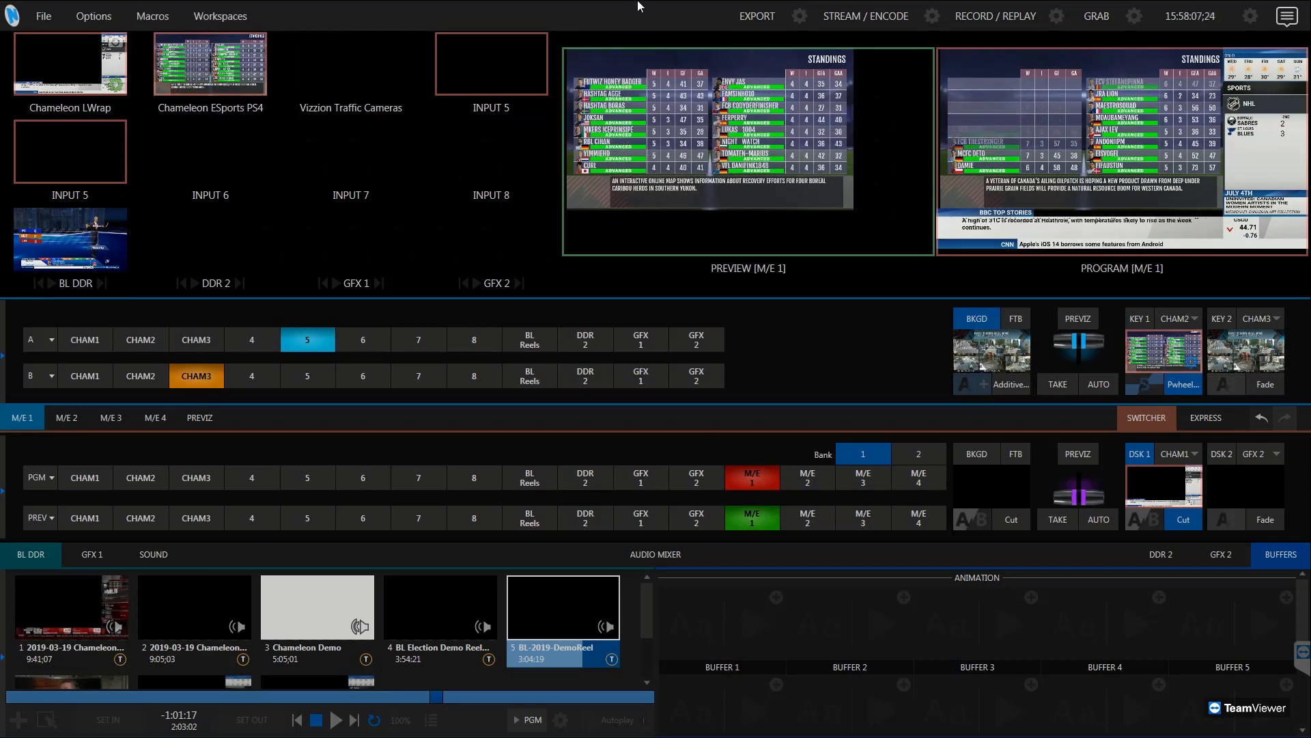
{"action": "left_click", "coordinate": [367, 73]}
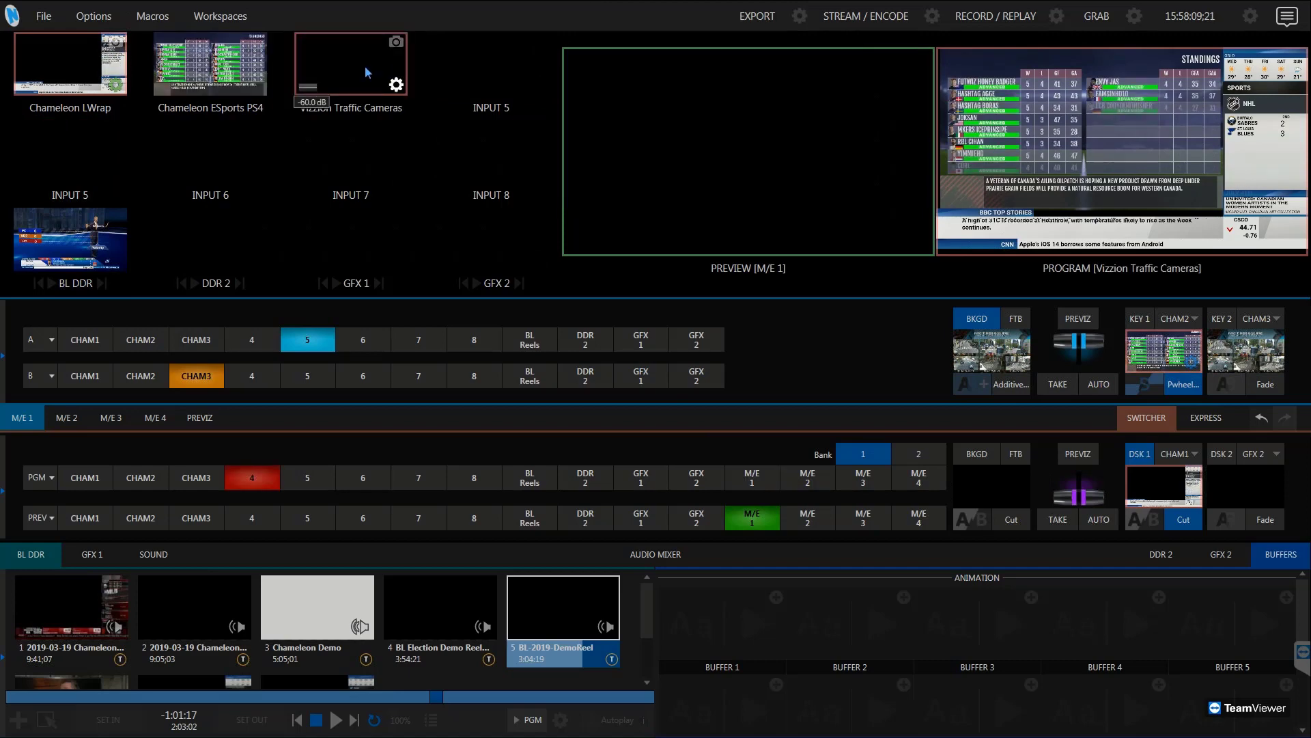
{"action": "left_click", "coordinate": [396, 85]}
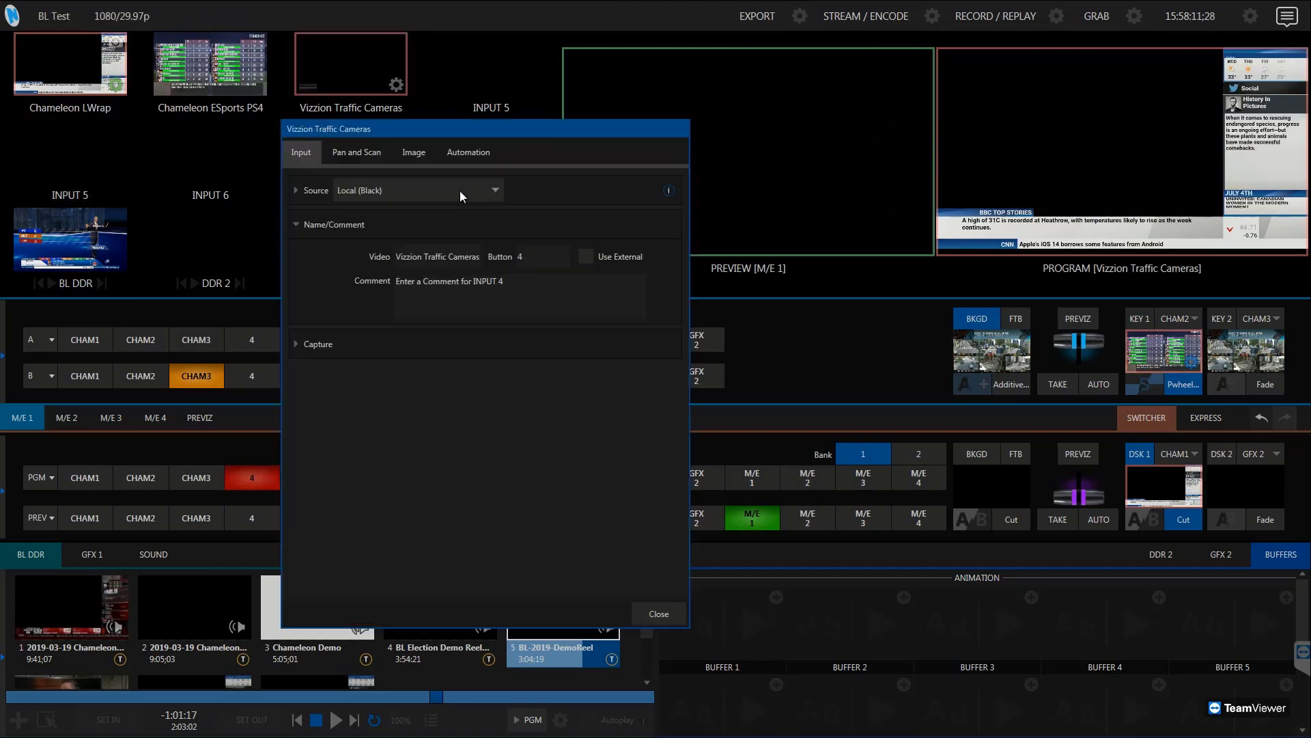
{"action": "left_click", "coordinate": [420, 193]}
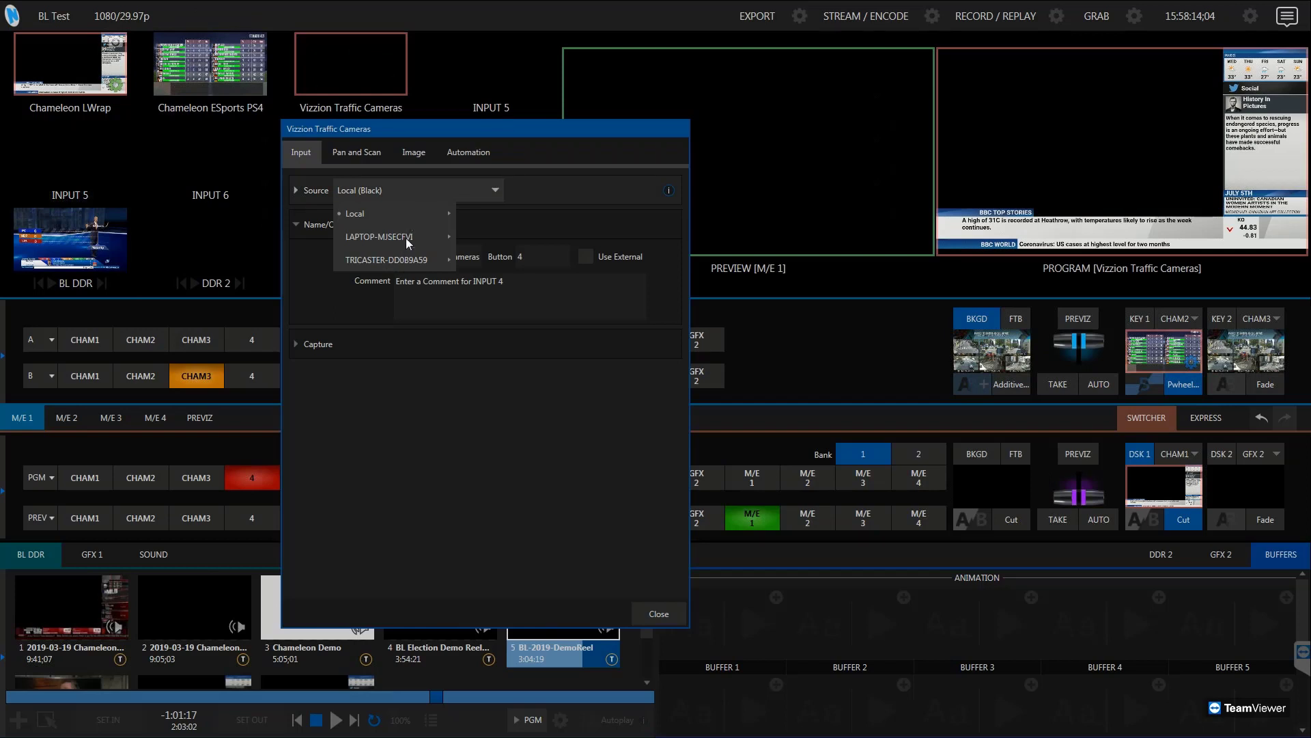
{"action": "mouse_move", "coordinate": [396, 237]}
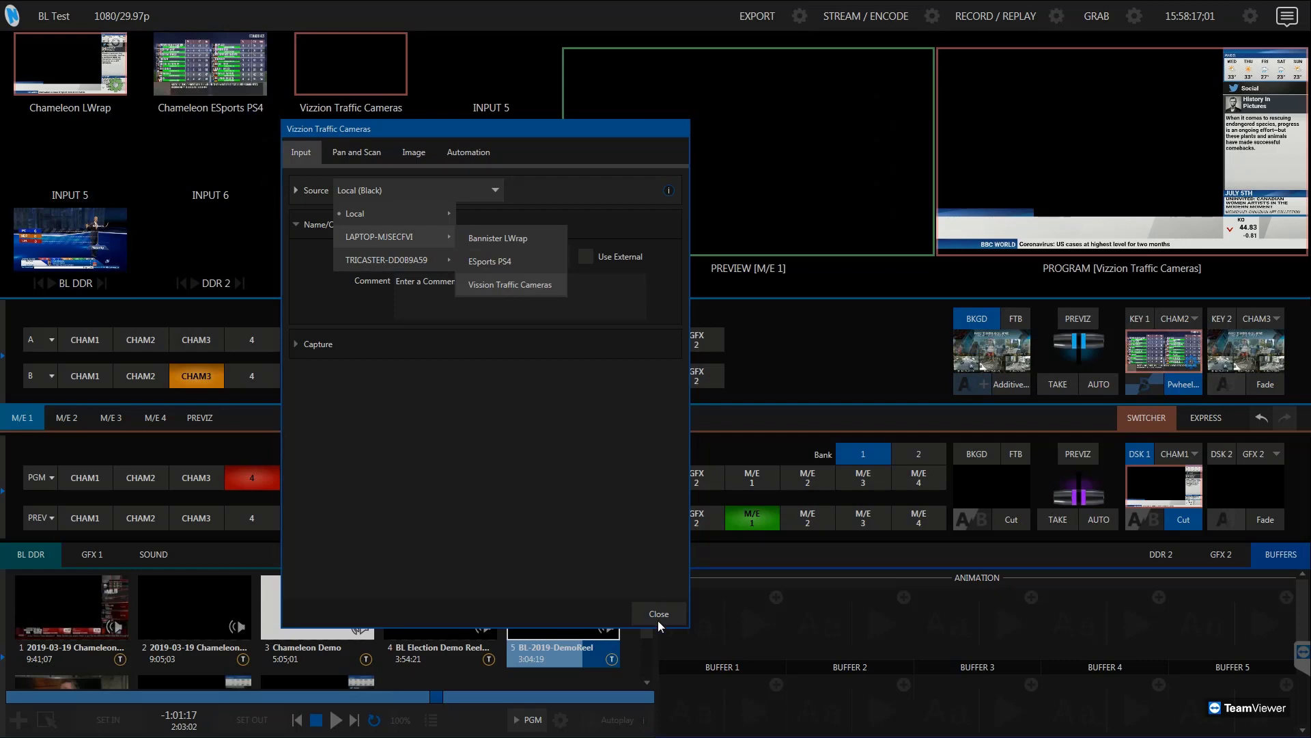
- Cut the program output to M/E 2 and back to M/E 1 to compare both composites
{"action": "left_click", "coordinate": [810, 478]}
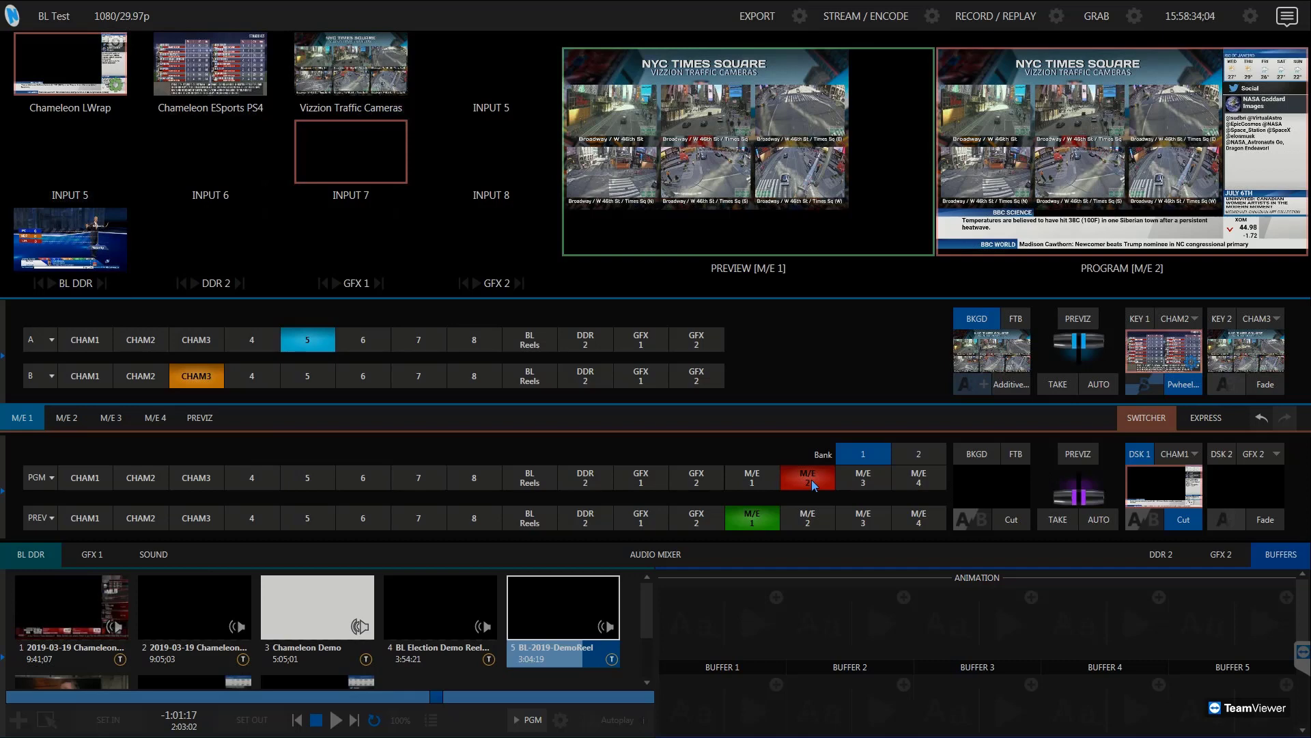
{"action": "left_click", "coordinate": [760, 482]}
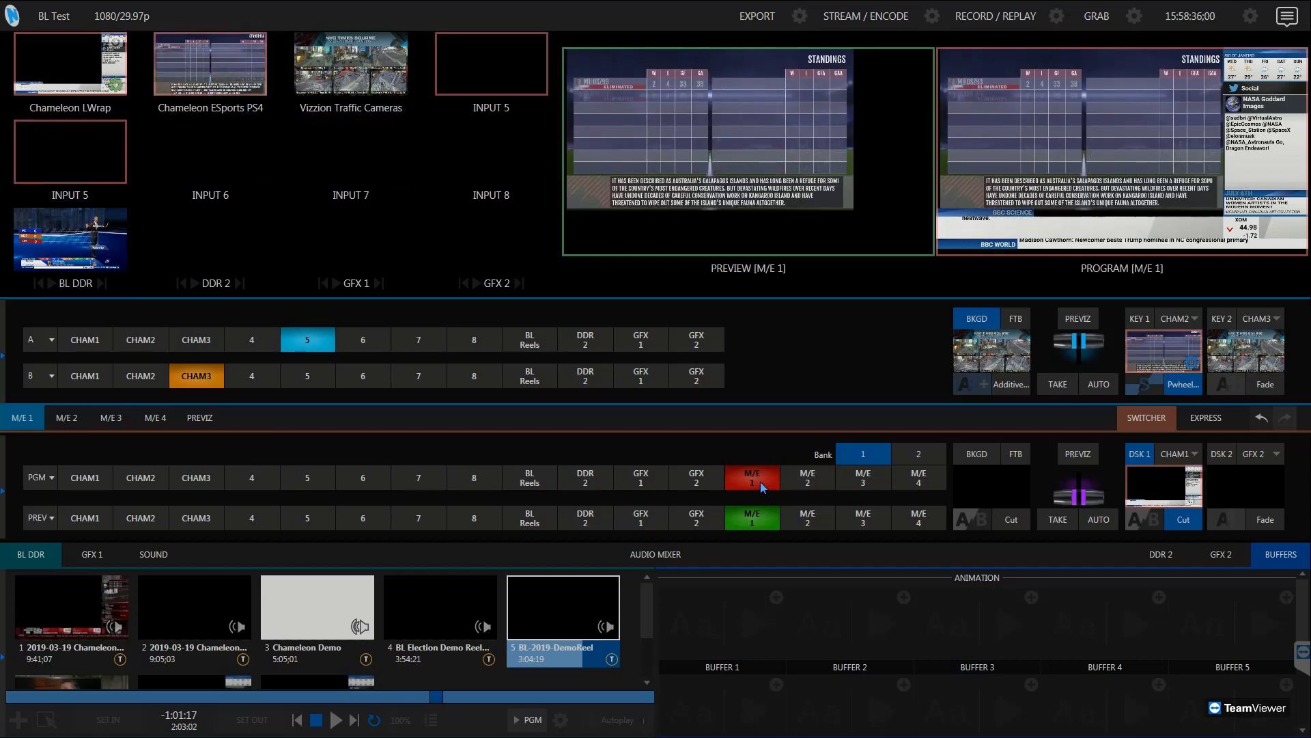